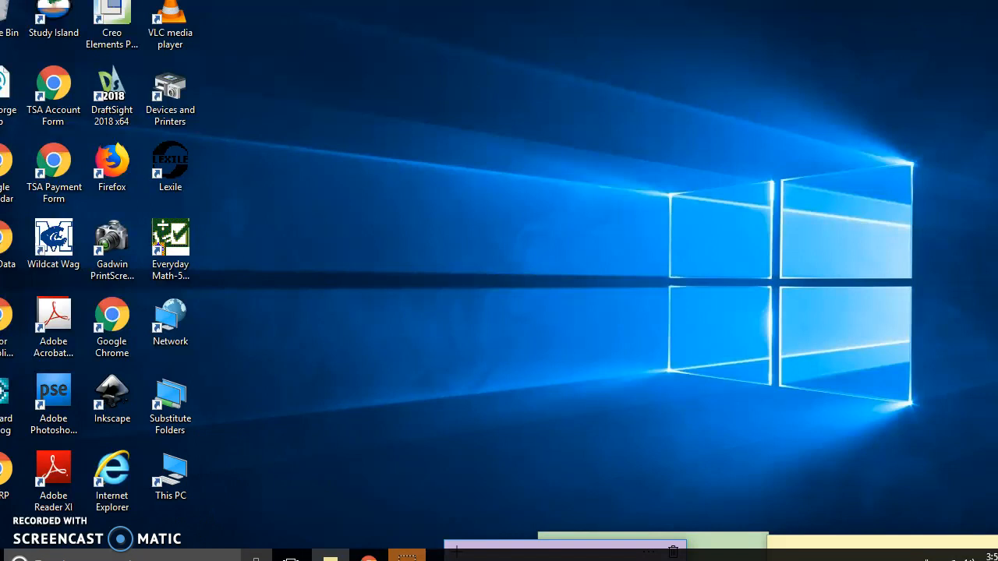
Step: Search the computer for Word and launch it with a blank document
click(117, 556)
text(word)
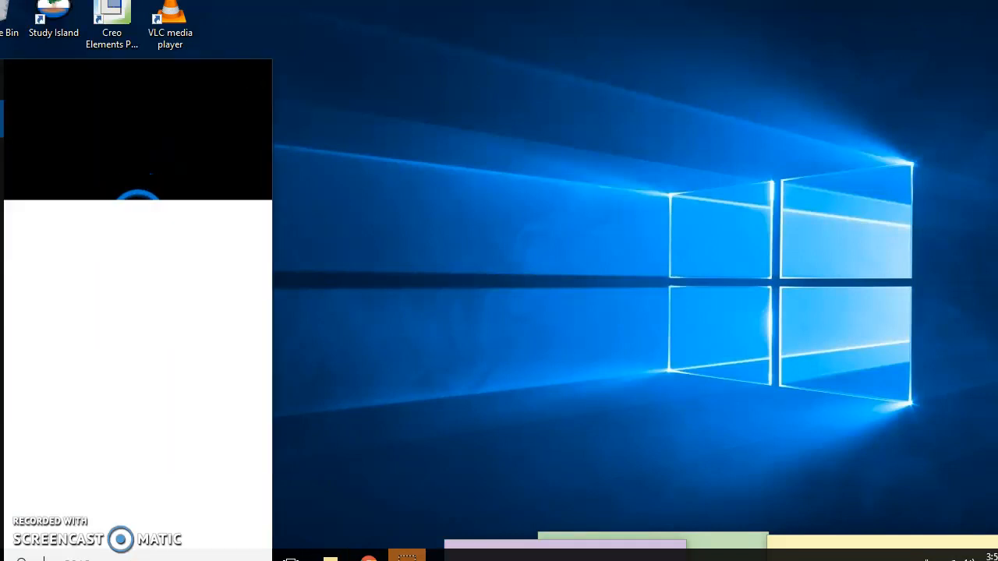
click(98, 156)
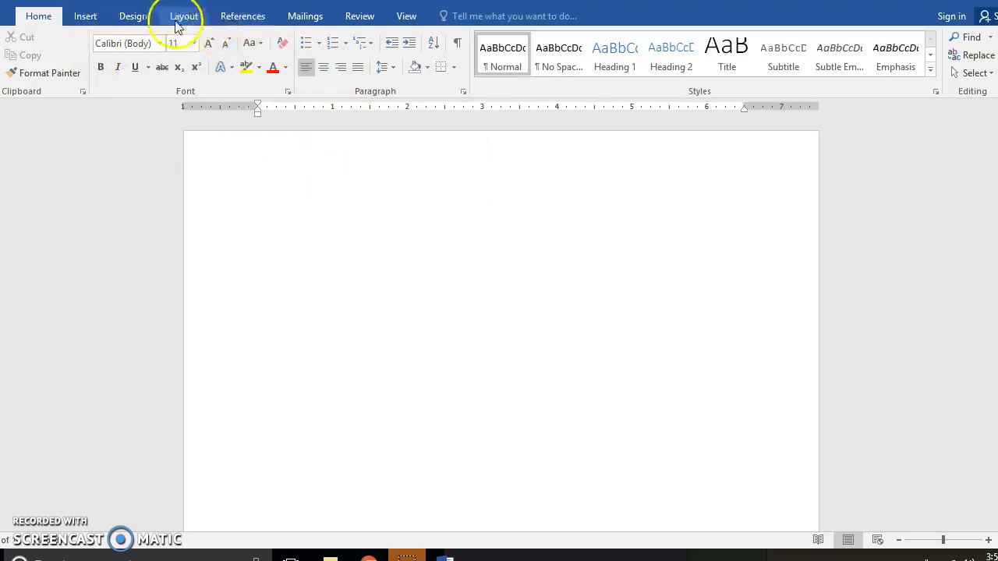
Step: Set the blank document's paper size to Legal, 8.5" x 14"
click(128, 16)
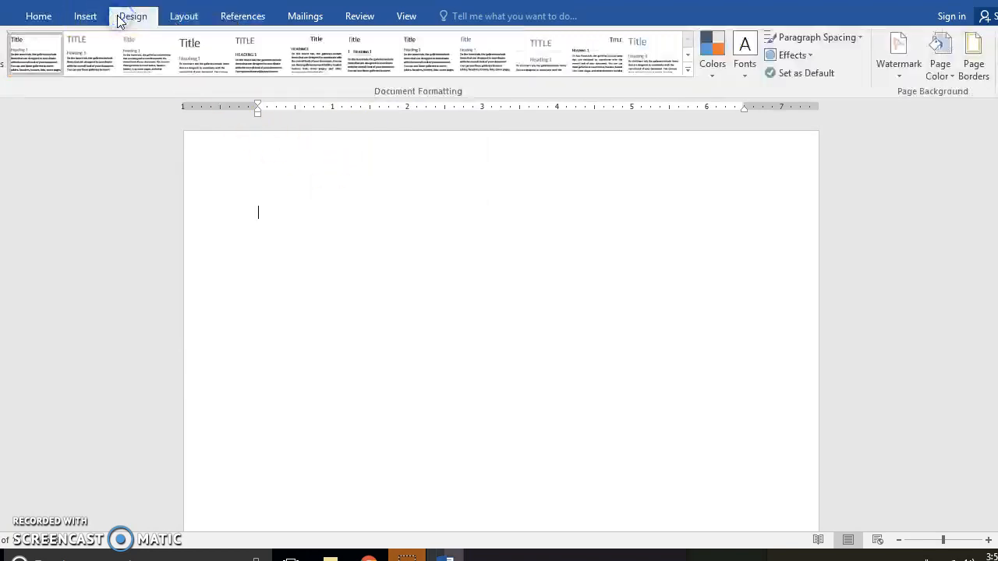
click(179, 17)
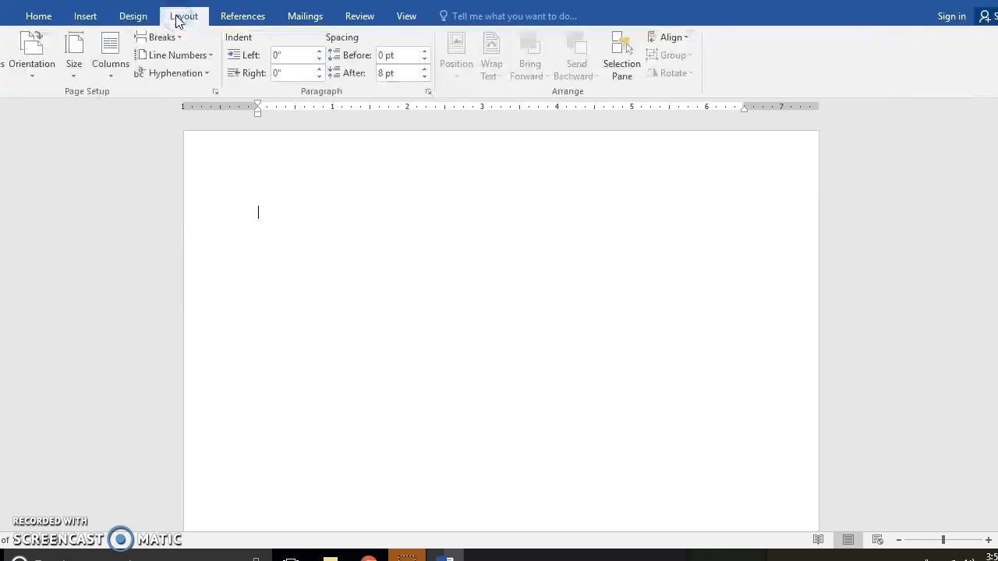
click(78, 69)
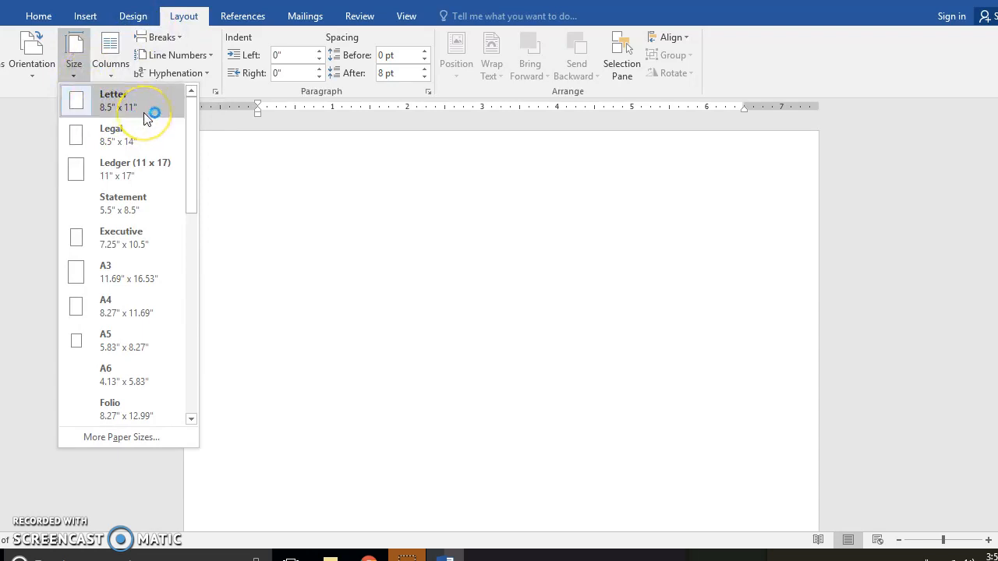
click(142, 142)
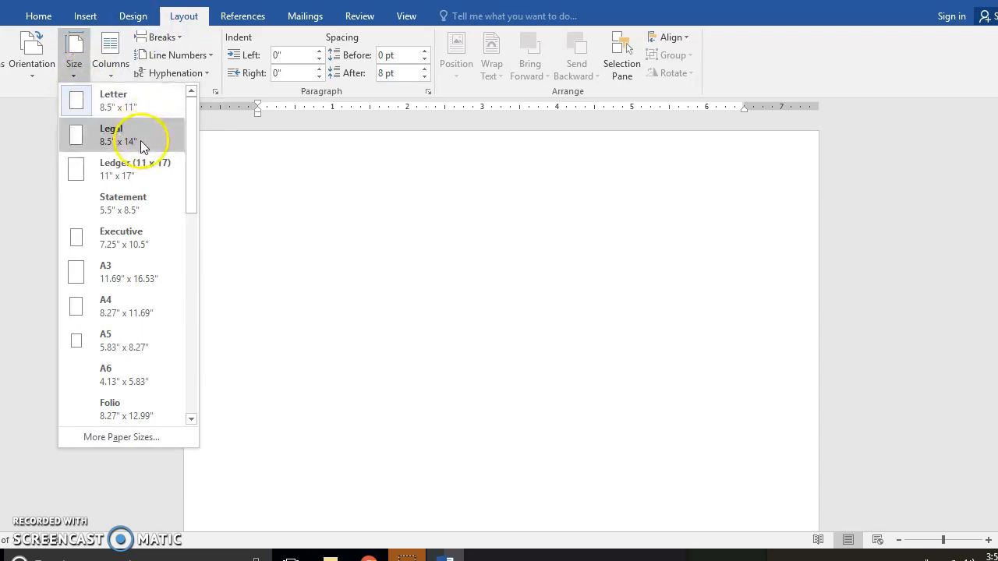
click(138, 141)
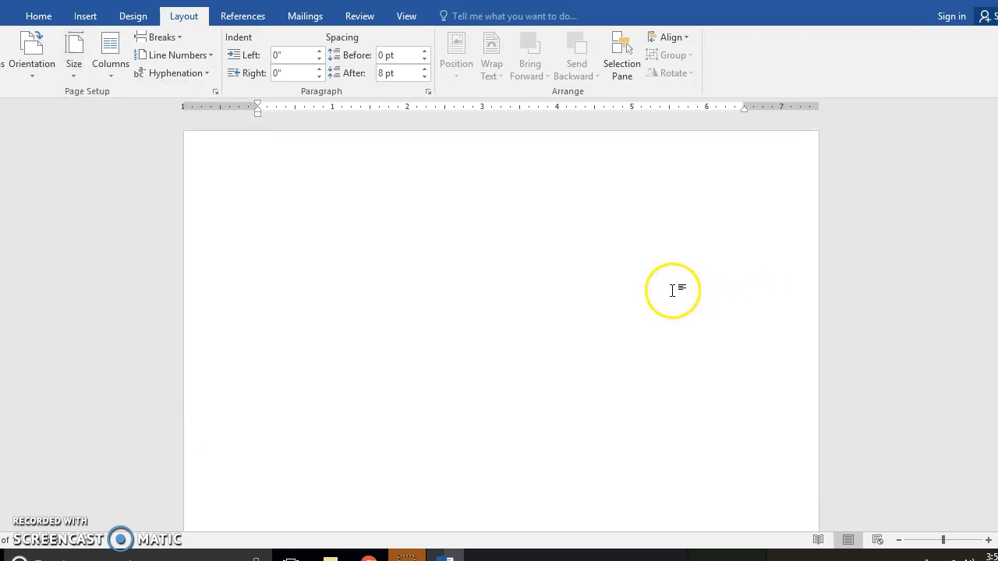
Step: View the whole legal-size page at once, and return the zoom to 100%
click(409, 18)
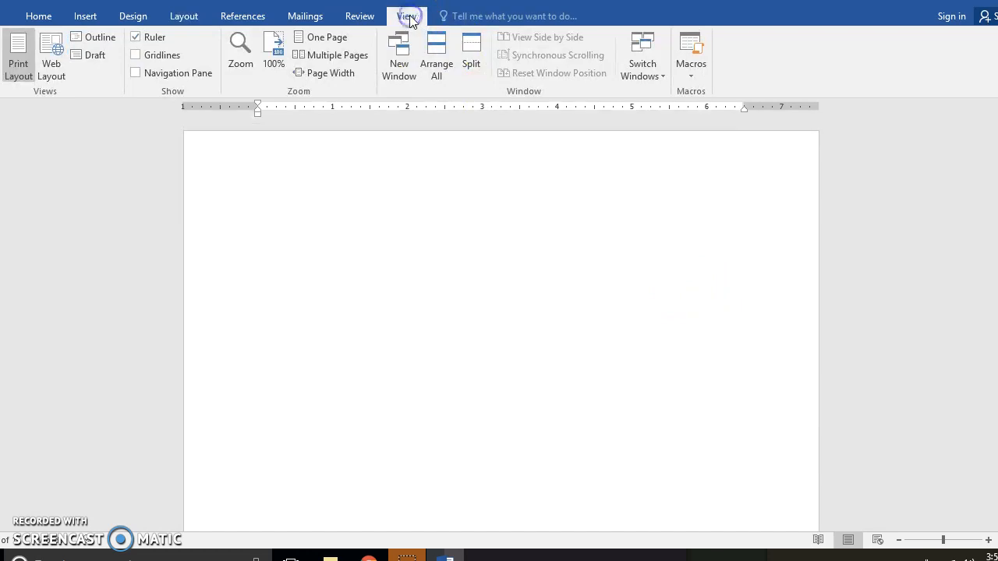
click(243, 63)
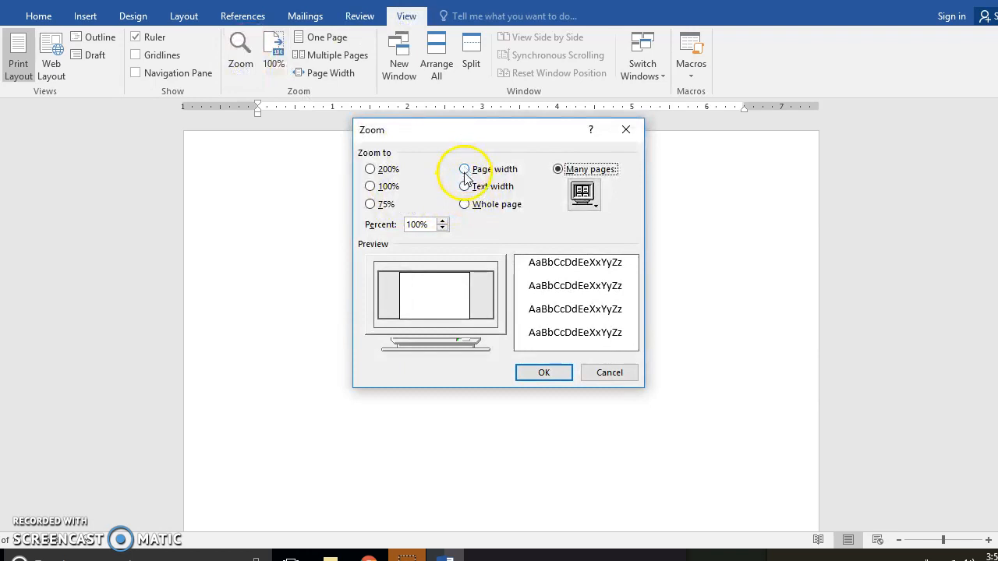
click(464, 204)
click(543, 373)
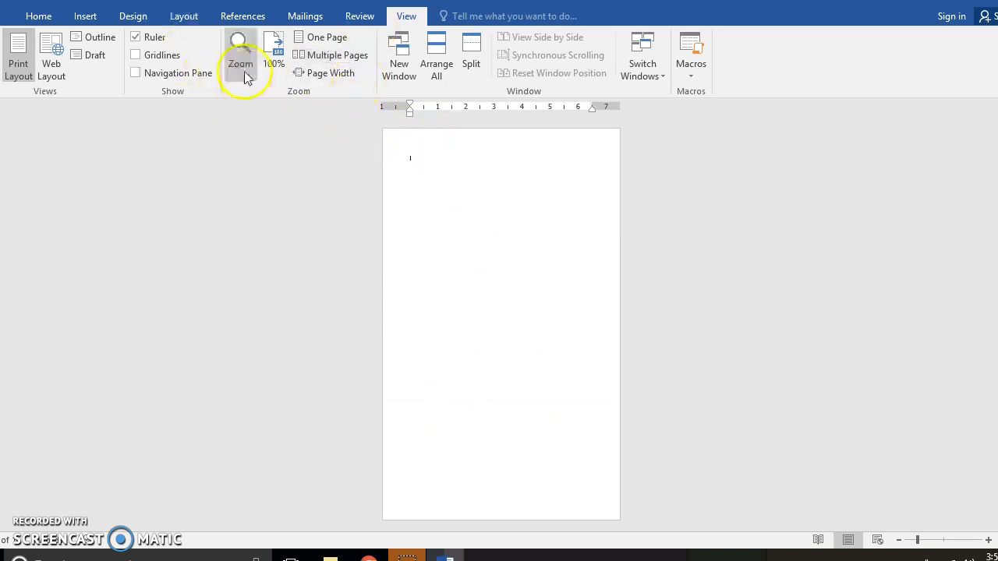
click(274, 66)
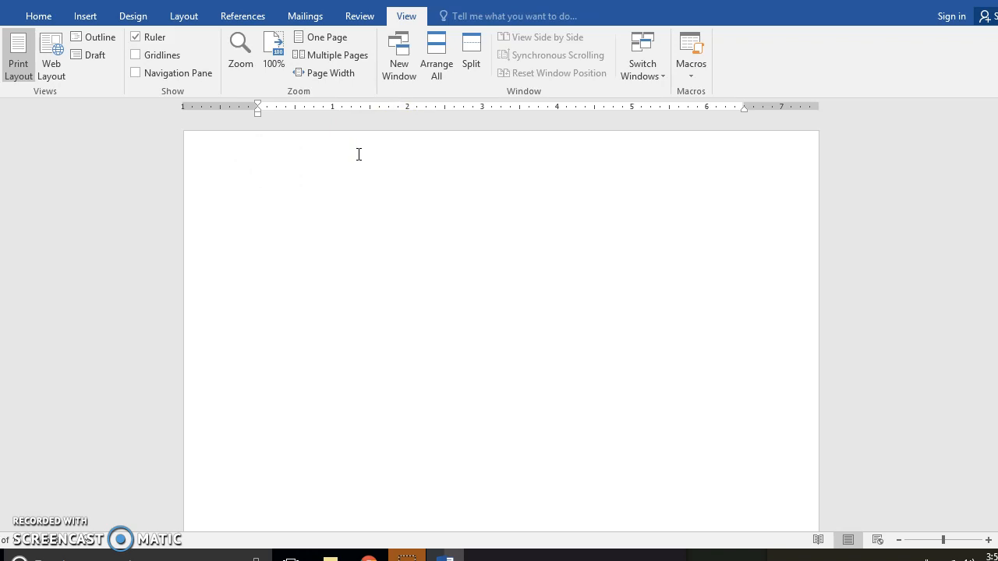
Step: Minimize Word and open the TSA folder inside the teacher's folder in "shared" on the home (H:) network drive
click(942, 2)
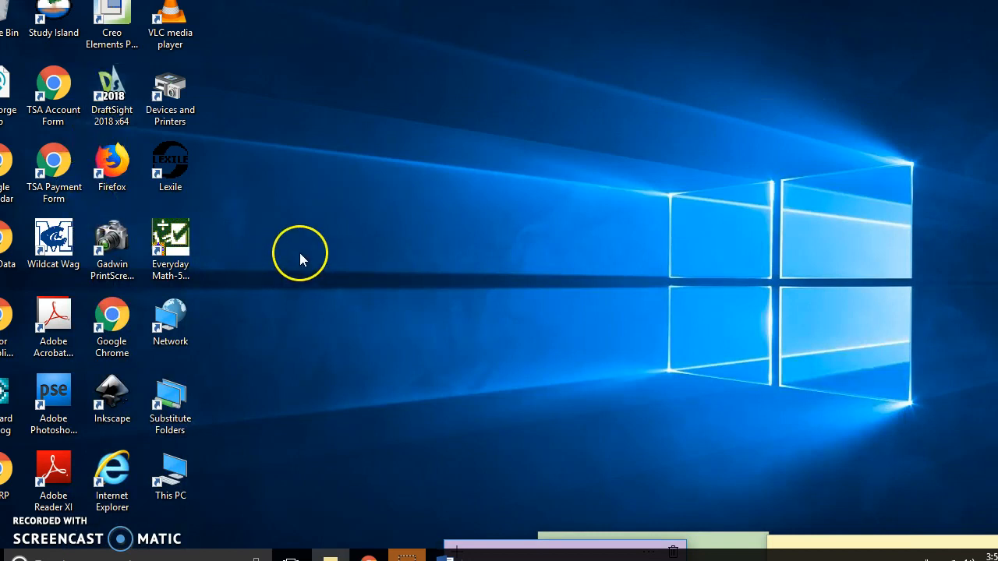
double_click(176, 467)
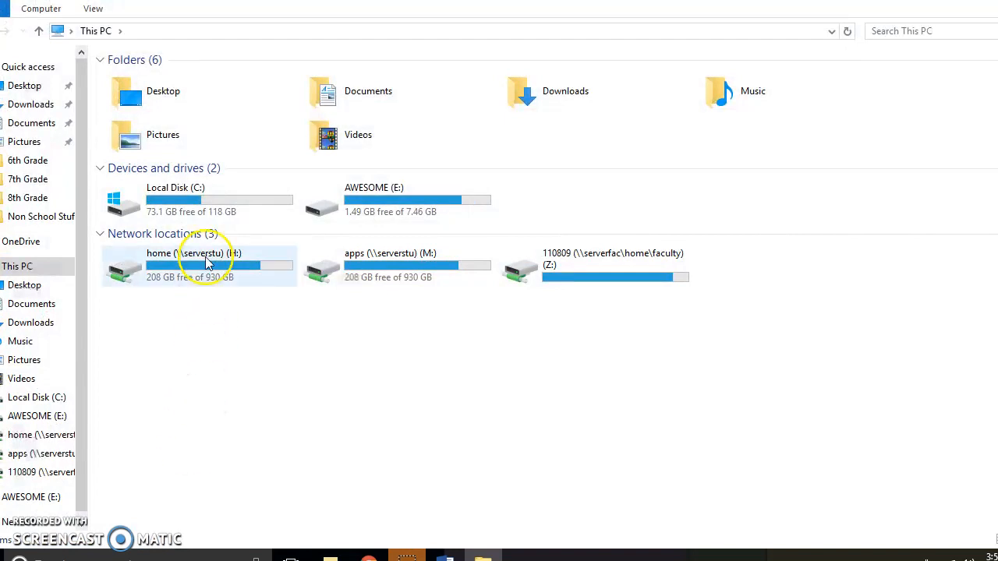
double_click(125, 274)
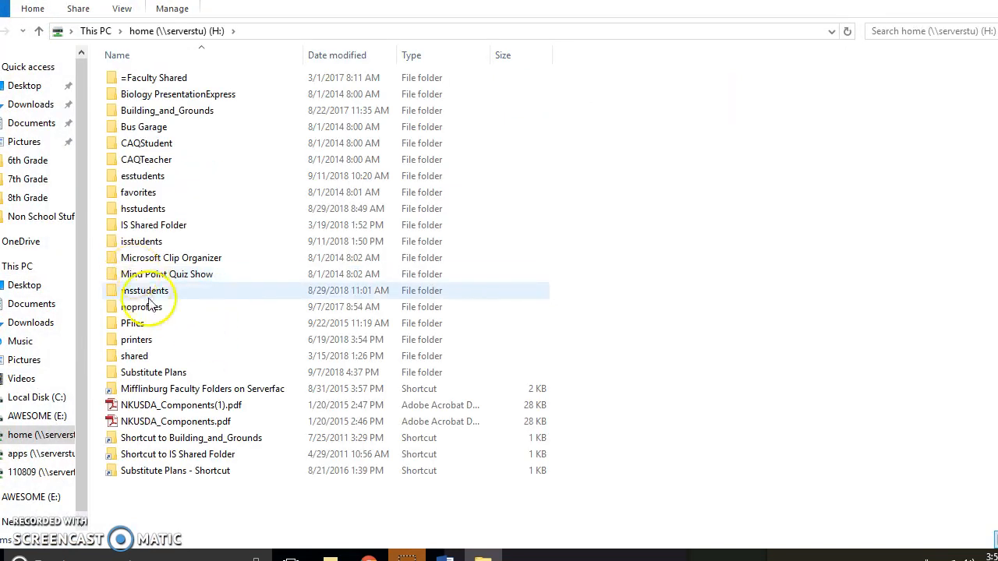
double_click(144, 357)
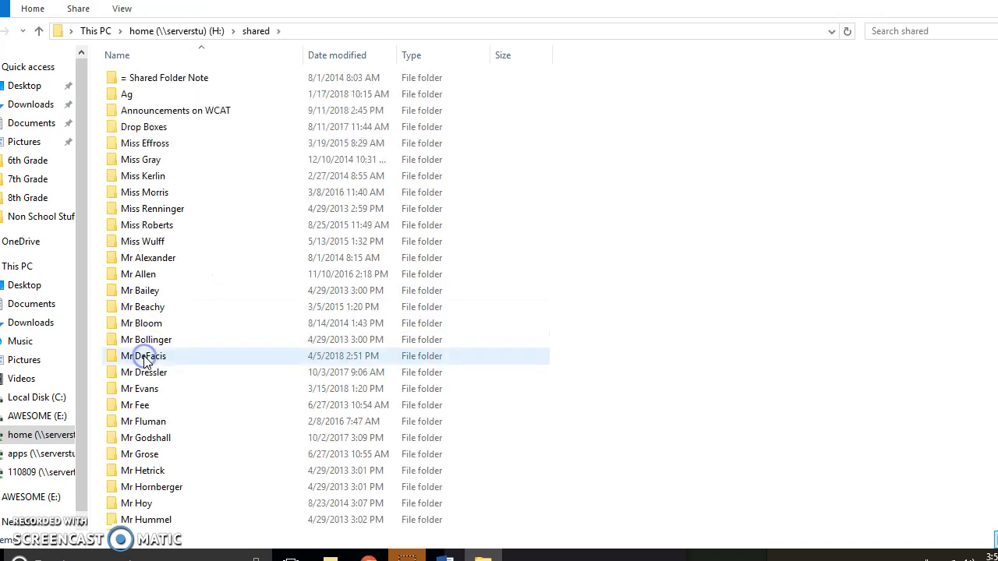
scroll(210, 234, down, 11)
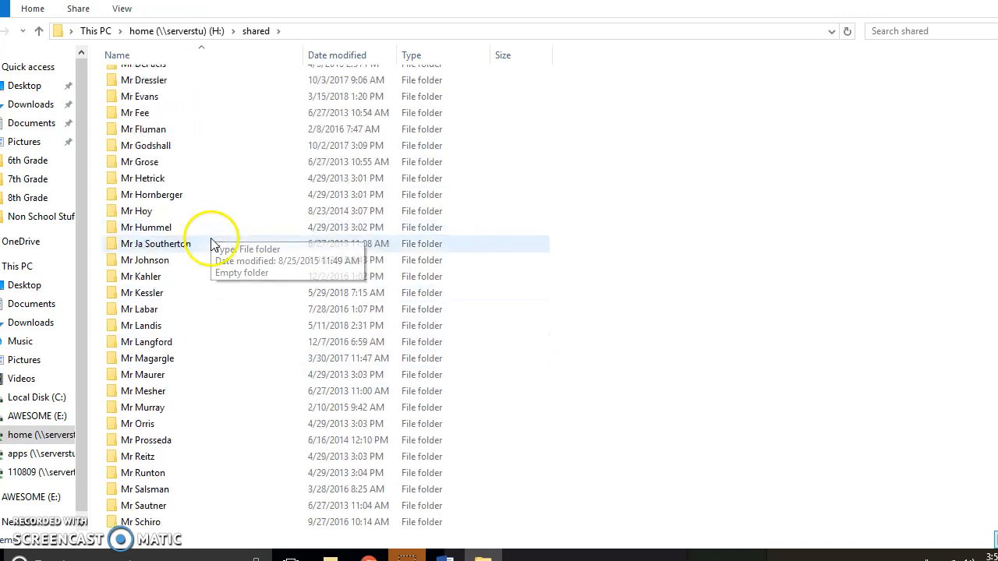
double_click(185, 329)
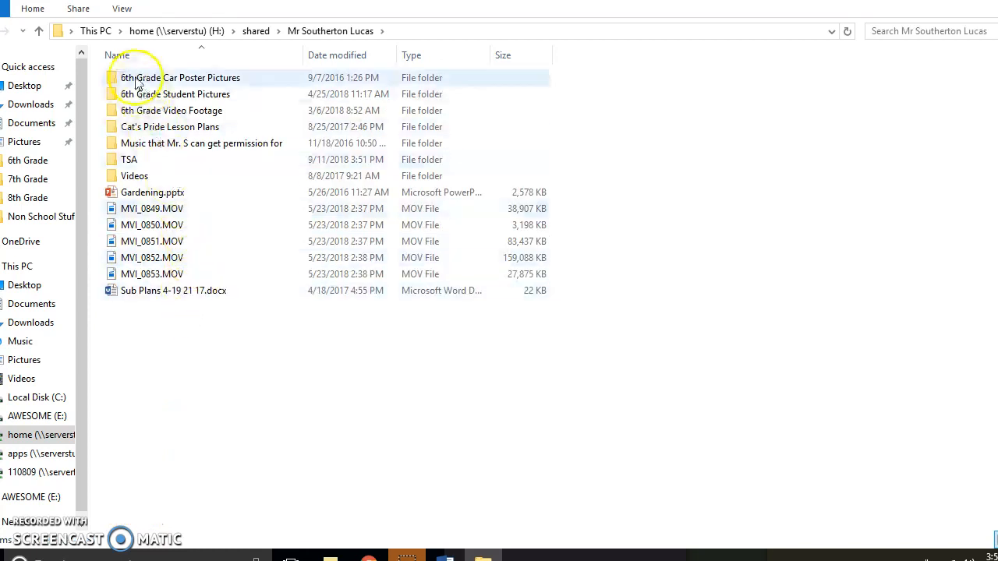
click(134, 164)
double_click(135, 164)
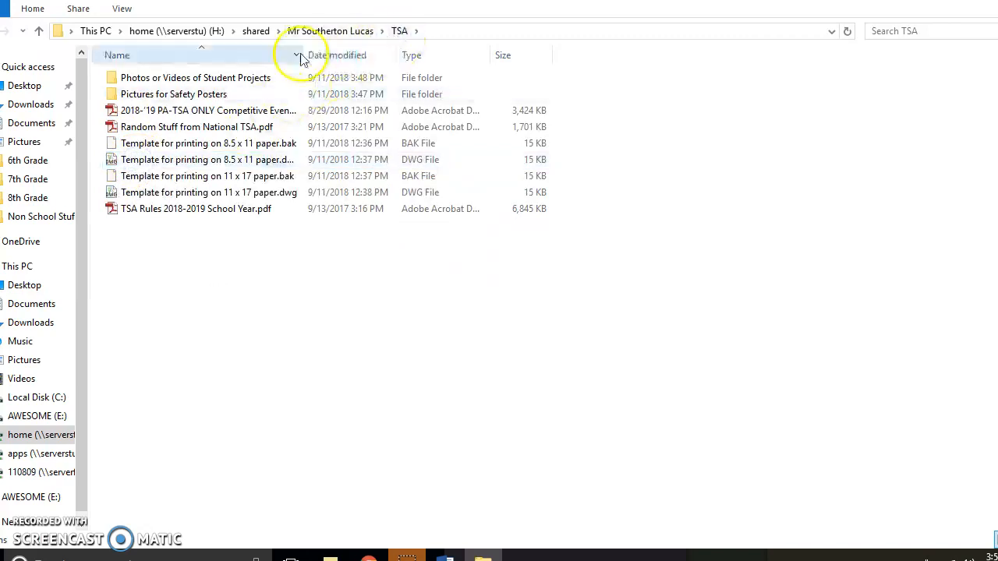
Step: Open TSA Rules 2018-2019 School Year.pdf, look over its cover page, and close it
click(190, 217)
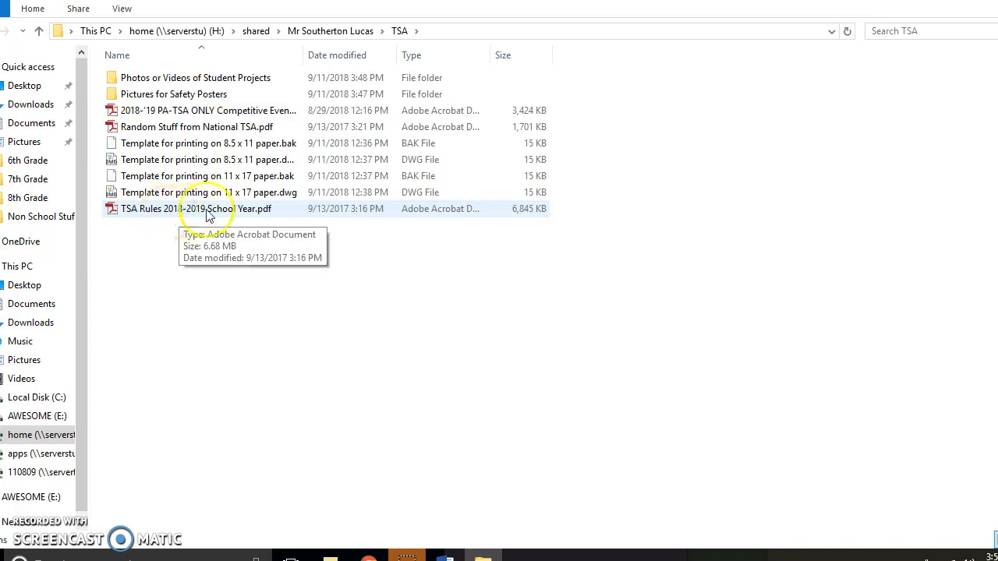
double_click(190, 217)
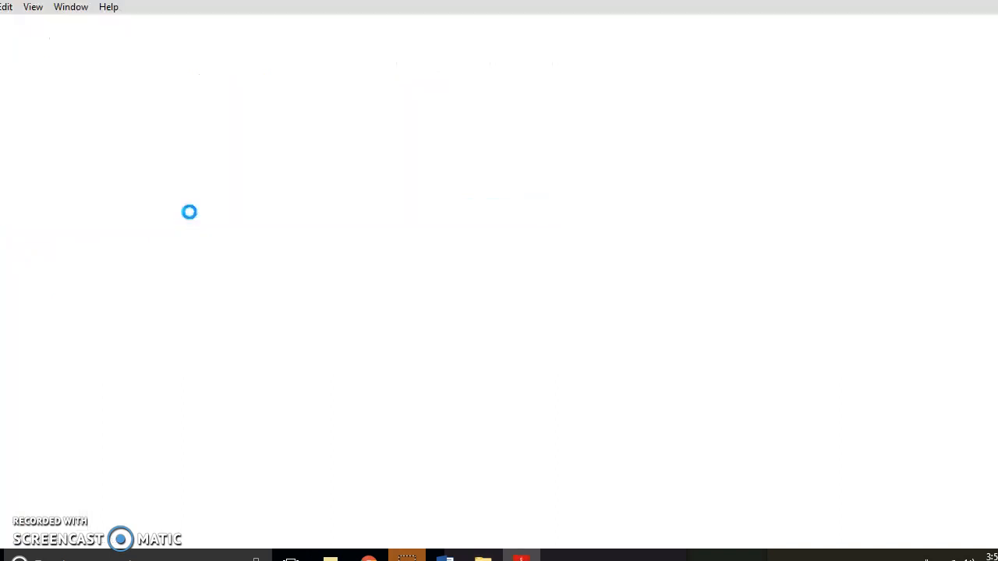
scroll(483, 234, down, 10)
scroll(539, 237, up, 3)
scroll(680, 208, down, 8)
scroll(680, 206, up, 1)
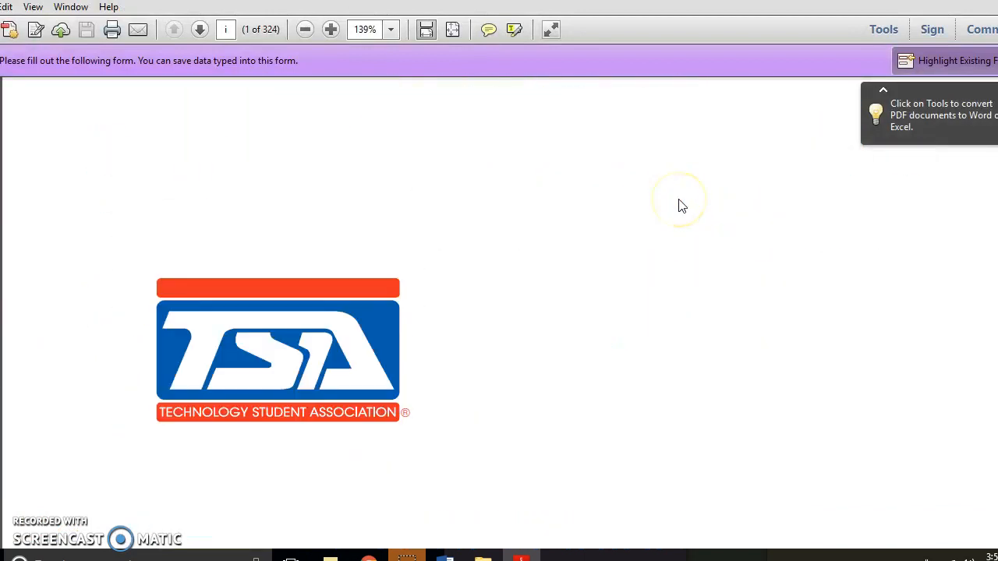
scroll(679, 203, up, 5)
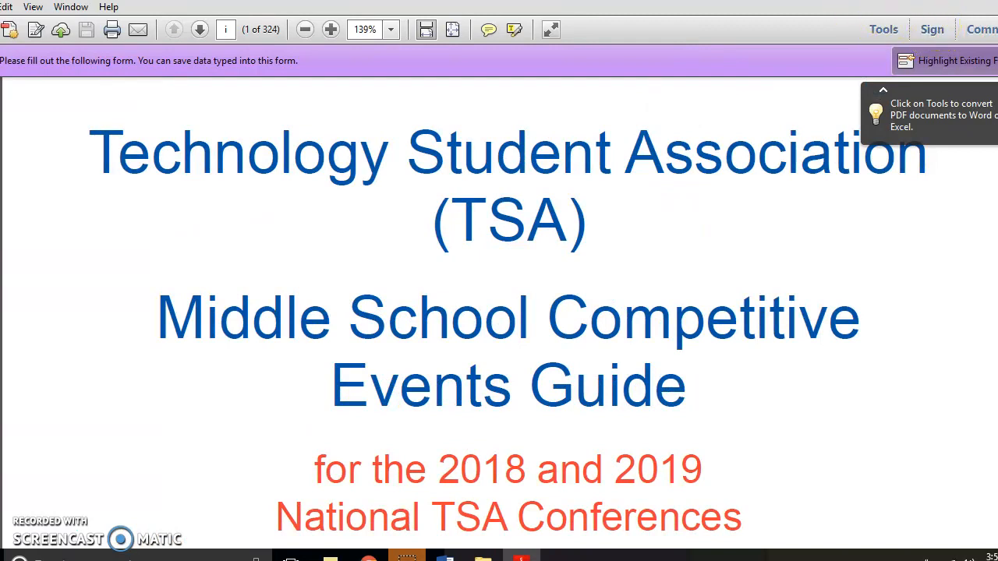
key(alt+F4)
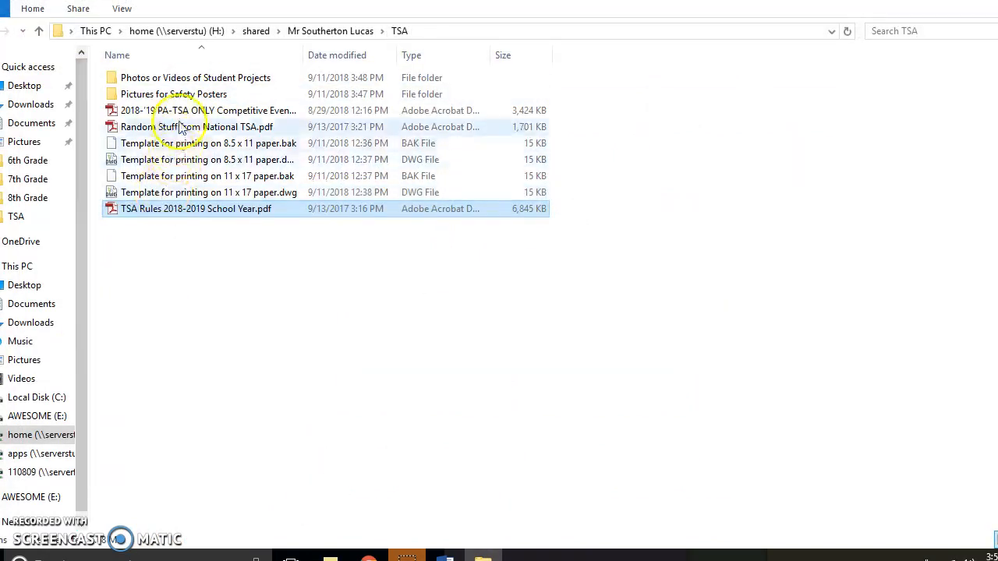
Step: Open the 2018-'19 PA-TSA ONLY Competitive Events PDF and look through its contents list for the Safety Illustration event
double_click(180, 114)
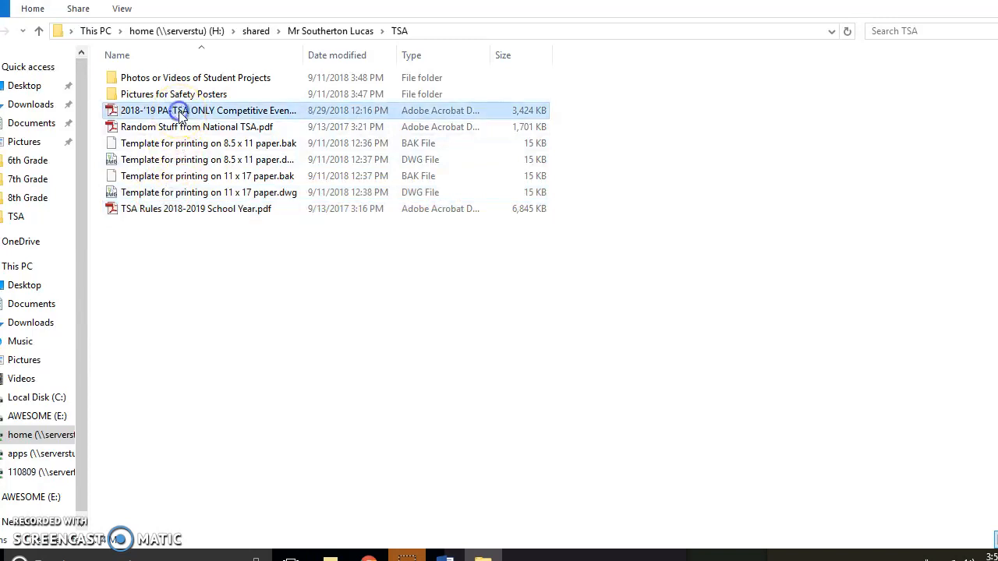
scroll(430, 315, down, 10)
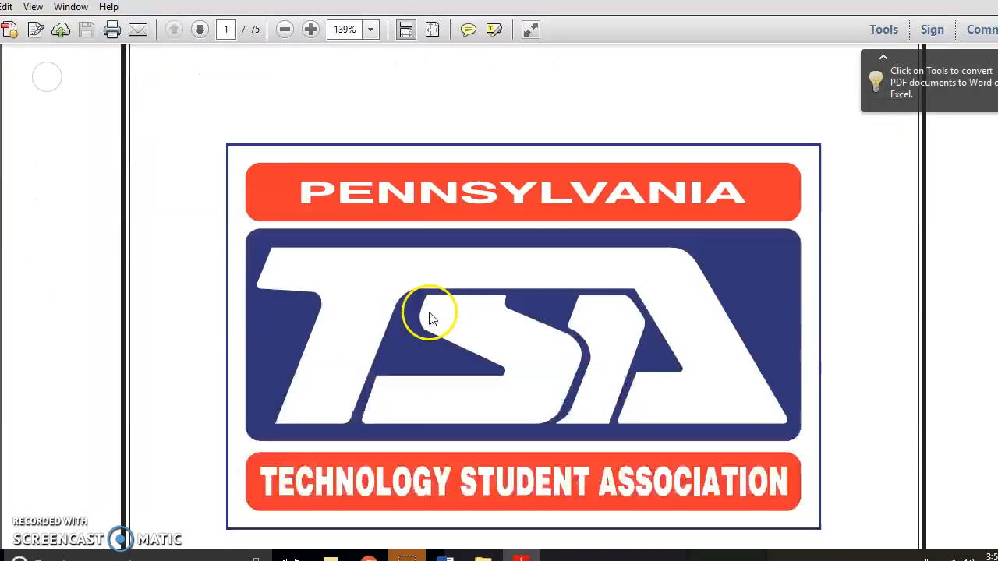
scroll(440, 308, down, 5)
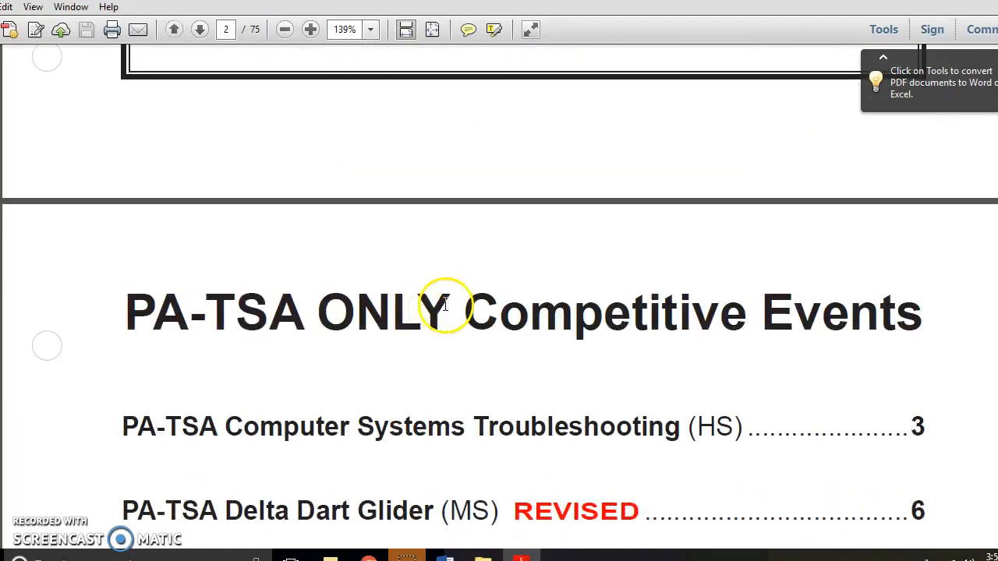
scroll(336, 296, down, 1)
scroll(332, 297, down, 15)
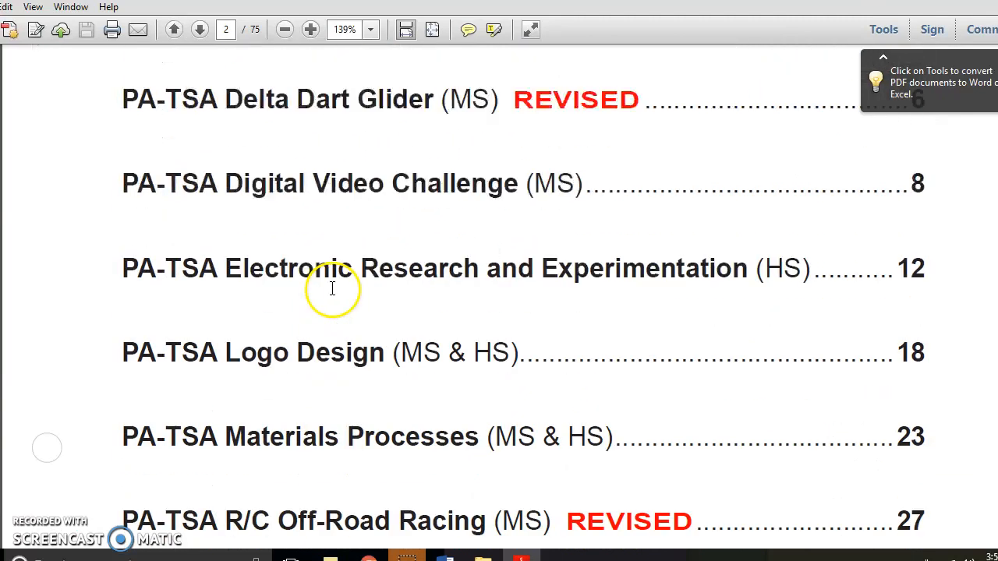
scroll(332, 297, down, 15)
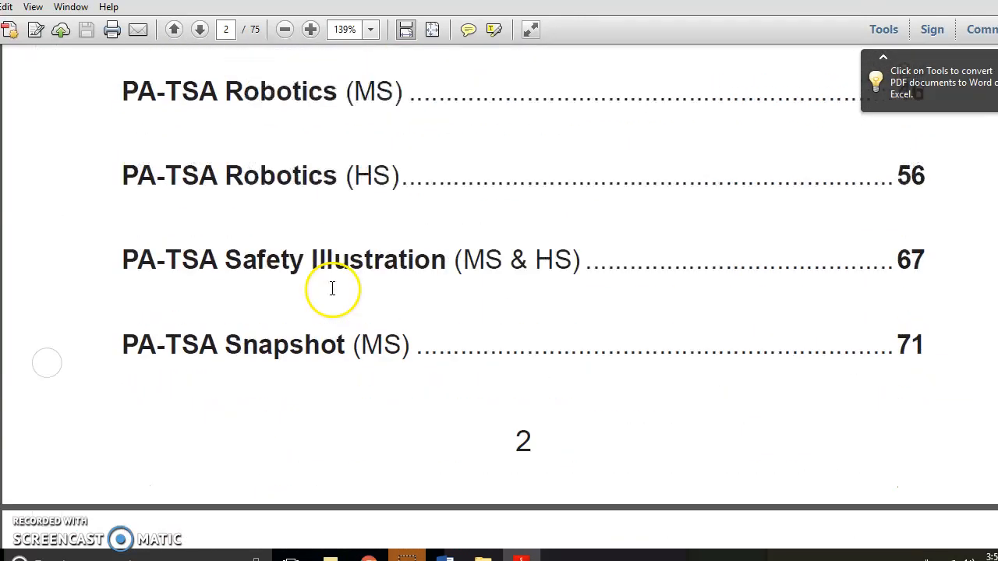
scroll(334, 296, up, 12)
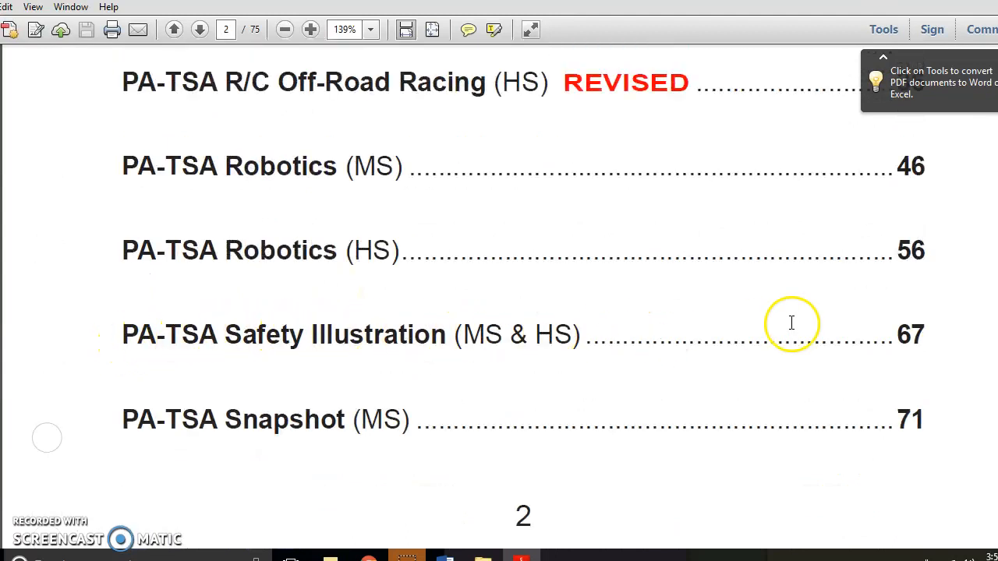
Step: Go to page 67 of the PDF and read the Safety Illustration rules down to Specific Regulations
click(226, 28)
text(67)
key(Return)
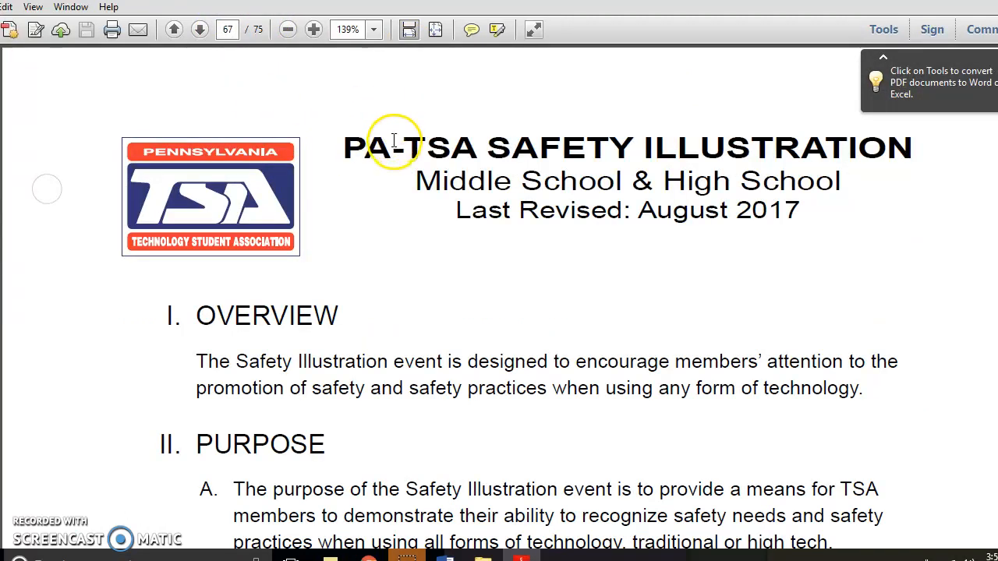
scroll(396, 145, down, 4)
scroll(396, 149, up, 2)
scroll(395, 148, down, 12)
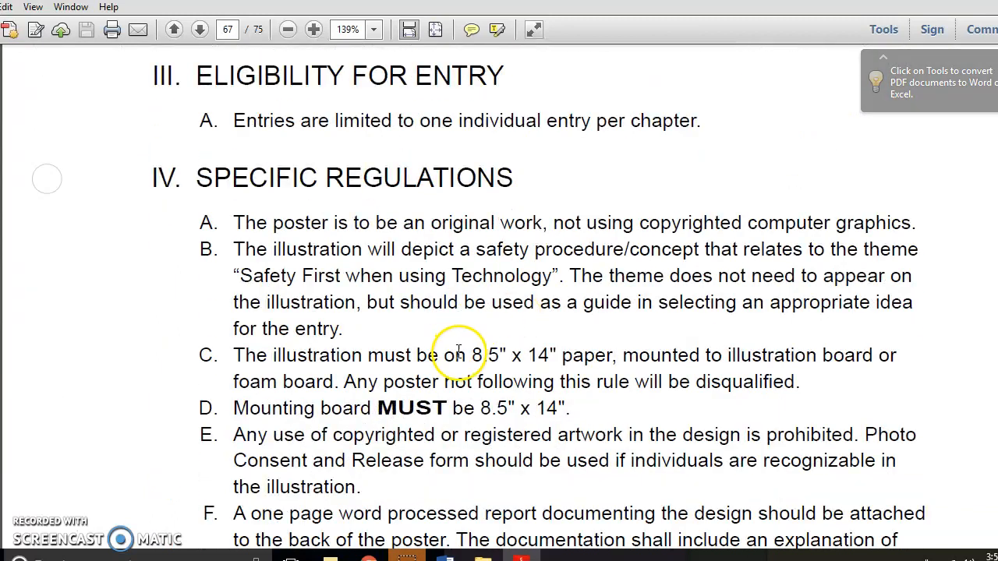
Step: Highlight the 8.5" x 14" paper size and the copyrighted artwork rule while reading the regulations, and close the PDF
drag(471, 356, 559, 355)
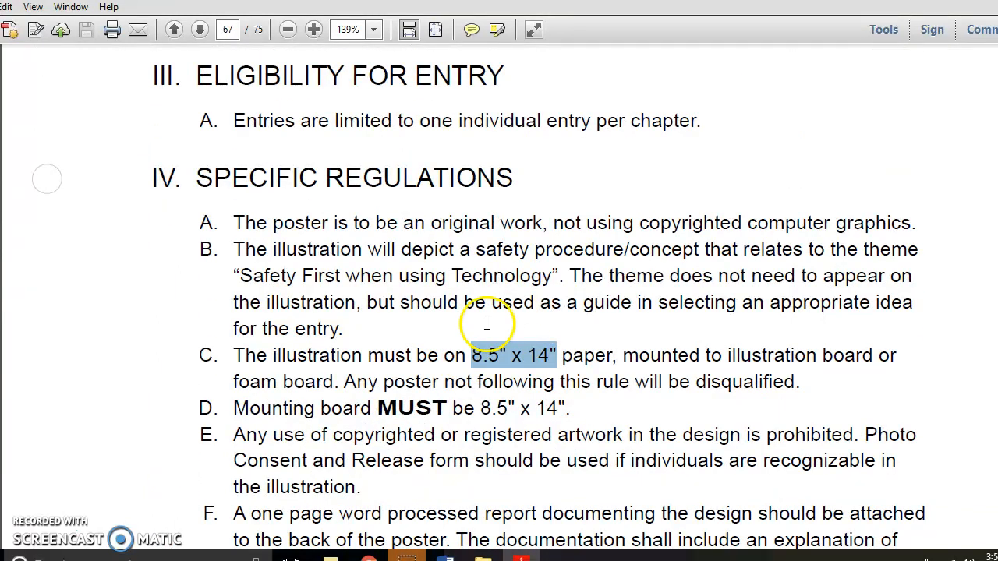
scroll(483, 322, down, 2)
drag(335, 354, 821, 363)
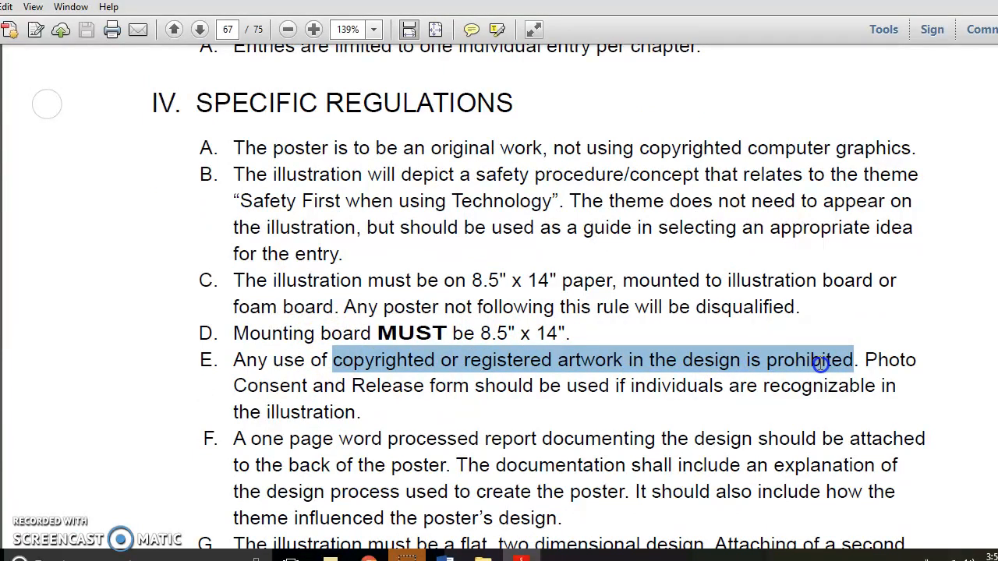
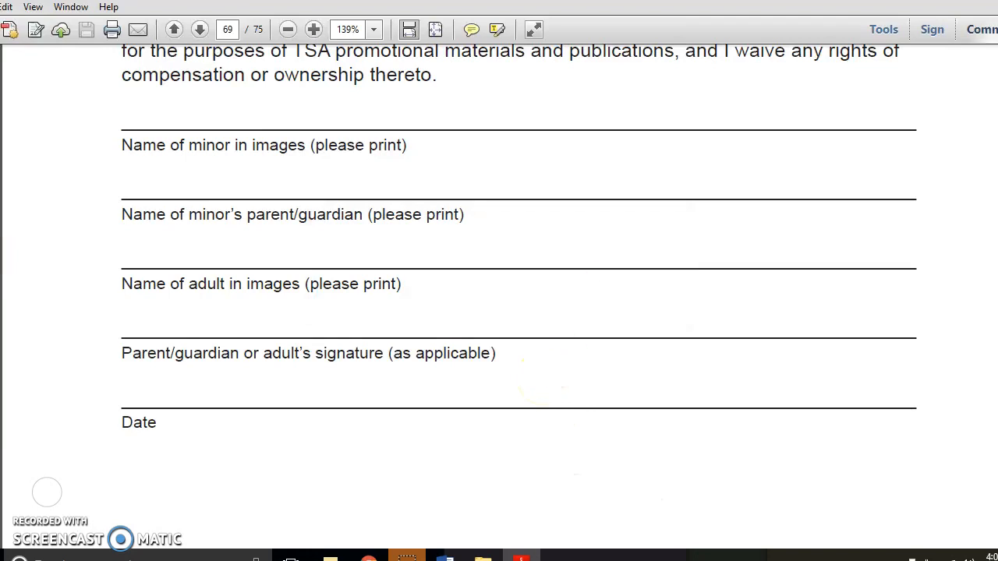
key(alt+F4)
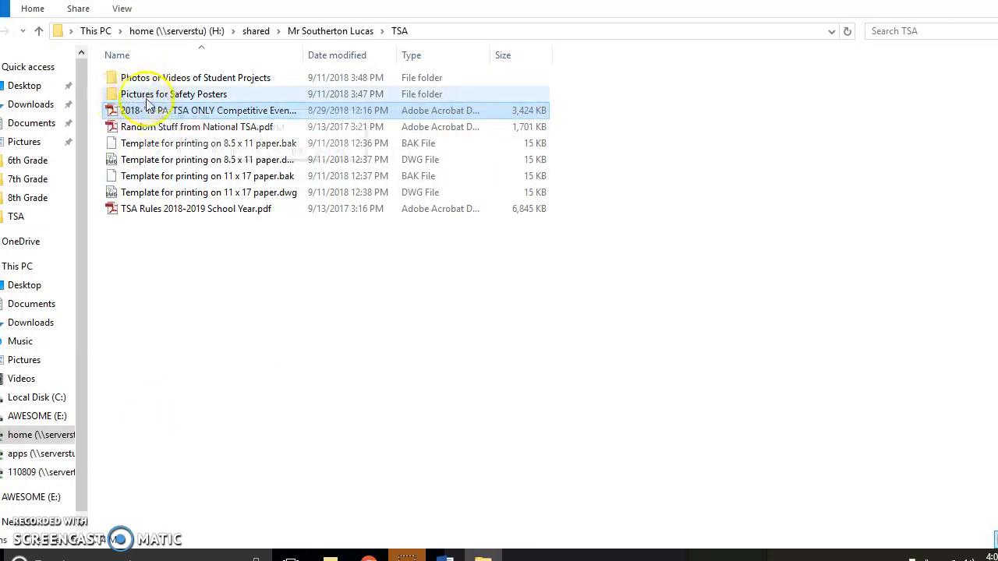
Step: Open the Pictures for Safety Posters folder in thumbnail view and copy the drill press photo IMG_0862.JPG from the photo viewer
double_click(206, 97)
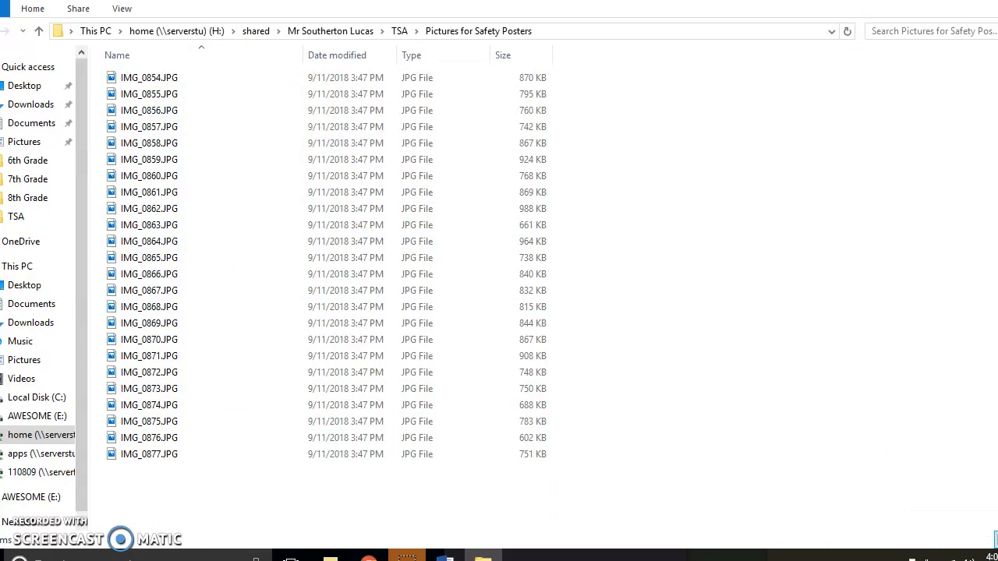
click(995, 544)
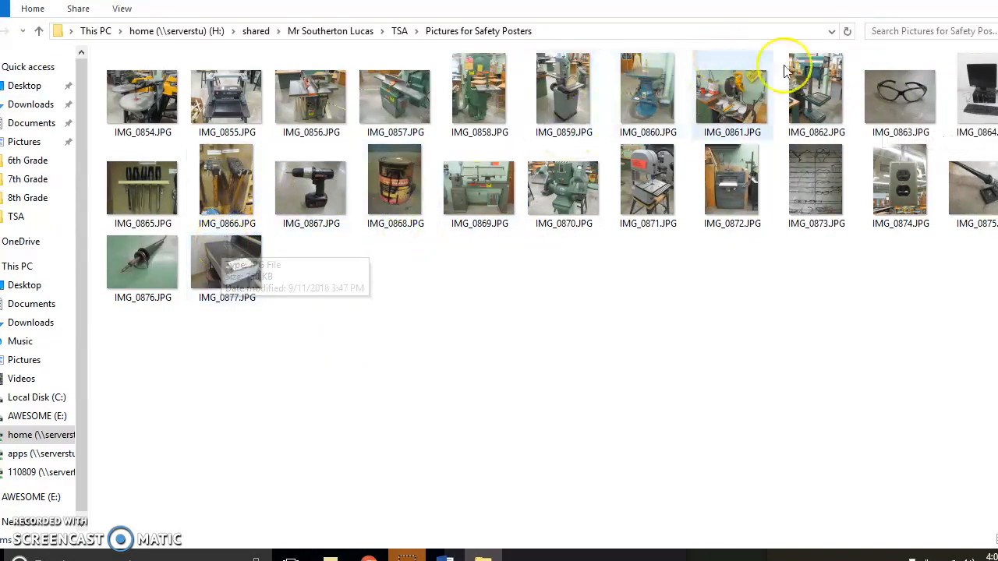
click(817, 86)
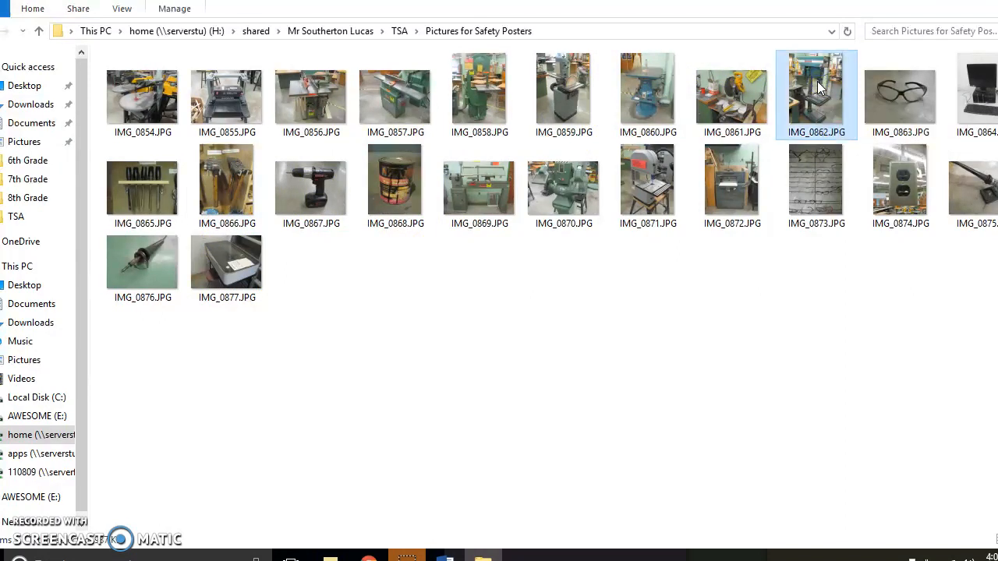
double_click(817, 81)
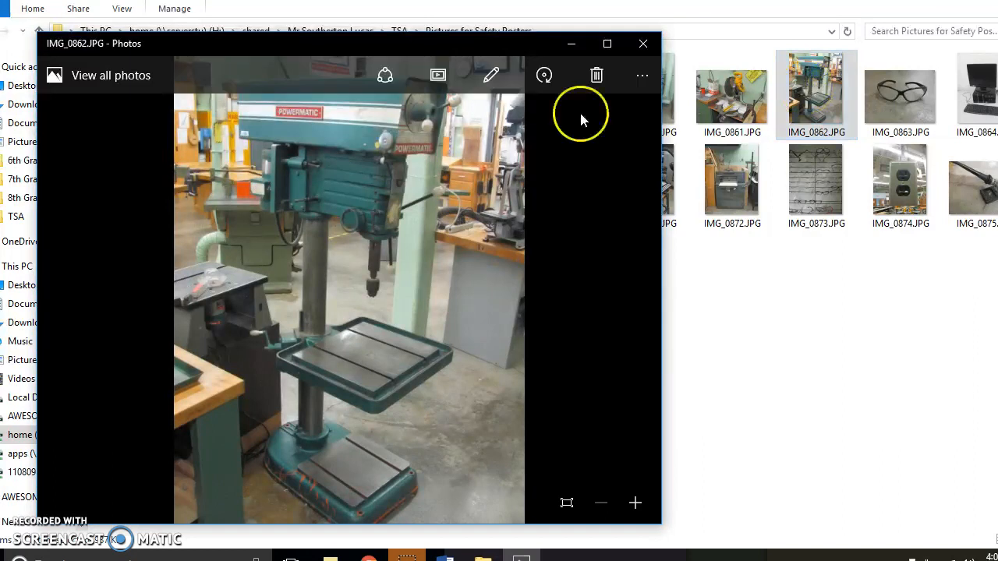
right_click(298, 200)
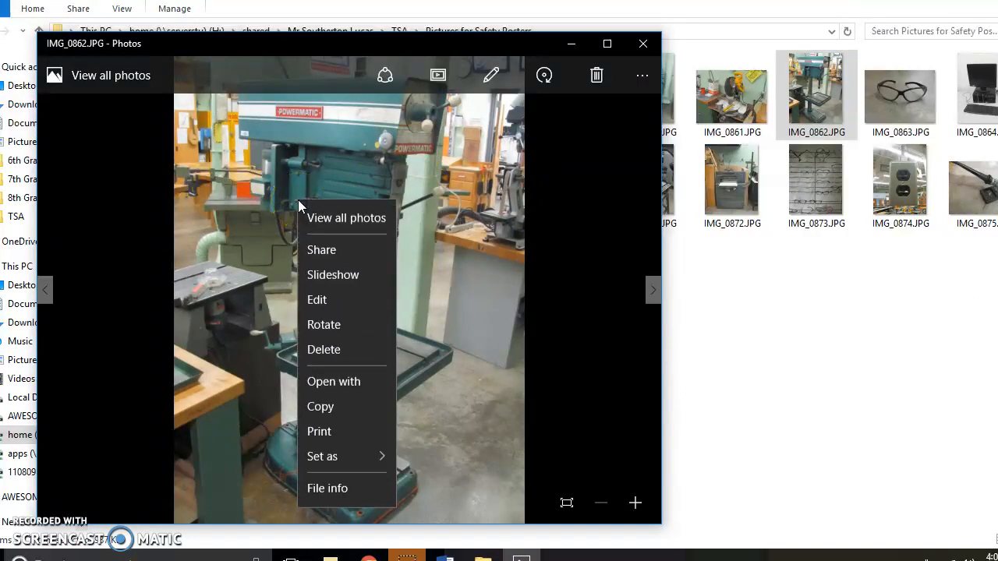
click(323, 407)
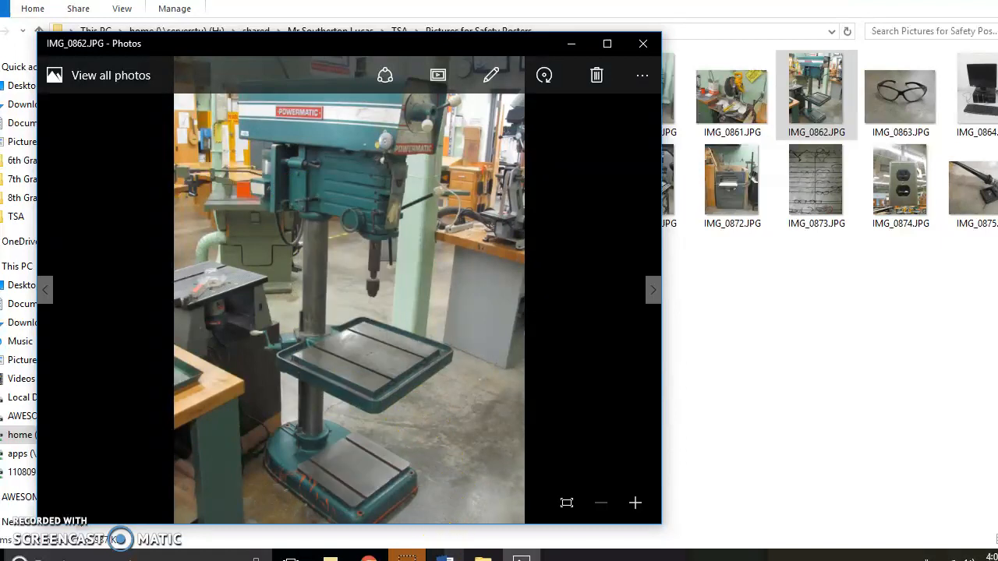
Step: Switch to the blank Word document, paste the drill press photo and rotate it 90 degrees clockwise so it stands upright
click(445, 555)
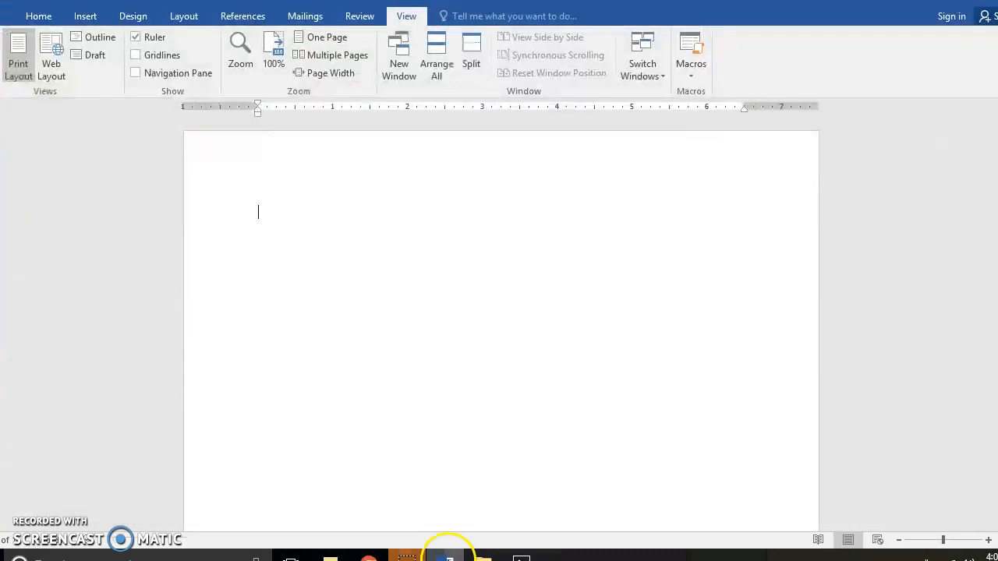
right_click(427, 281)
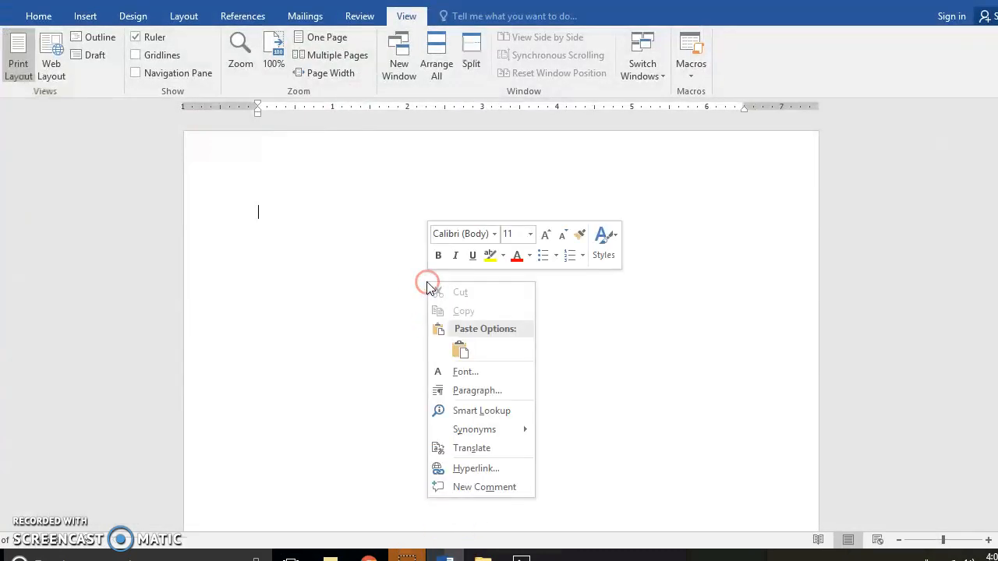
click(460, 352)
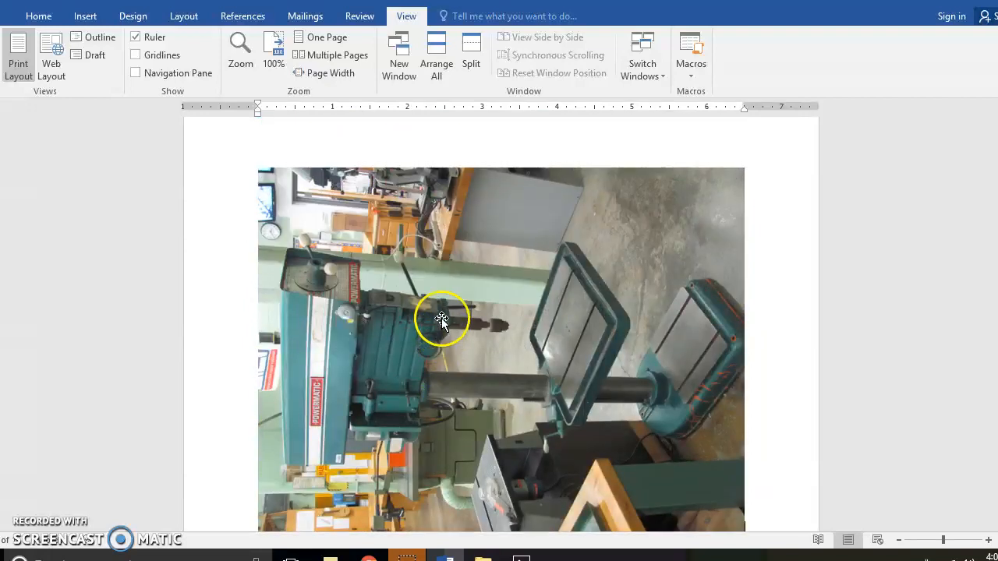
click(435, 293)
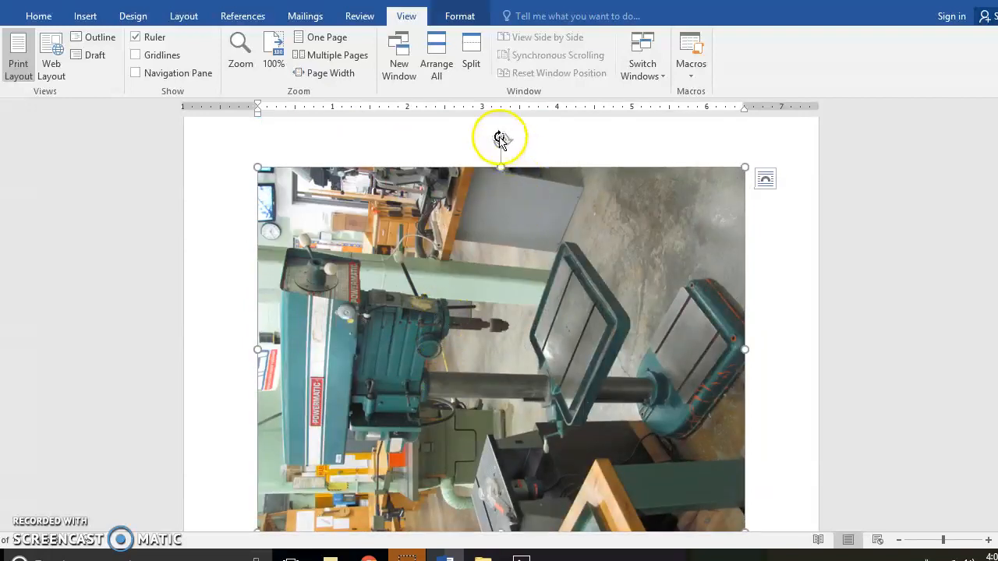
drag(500, 139, 588, 347)
click(430, 323)
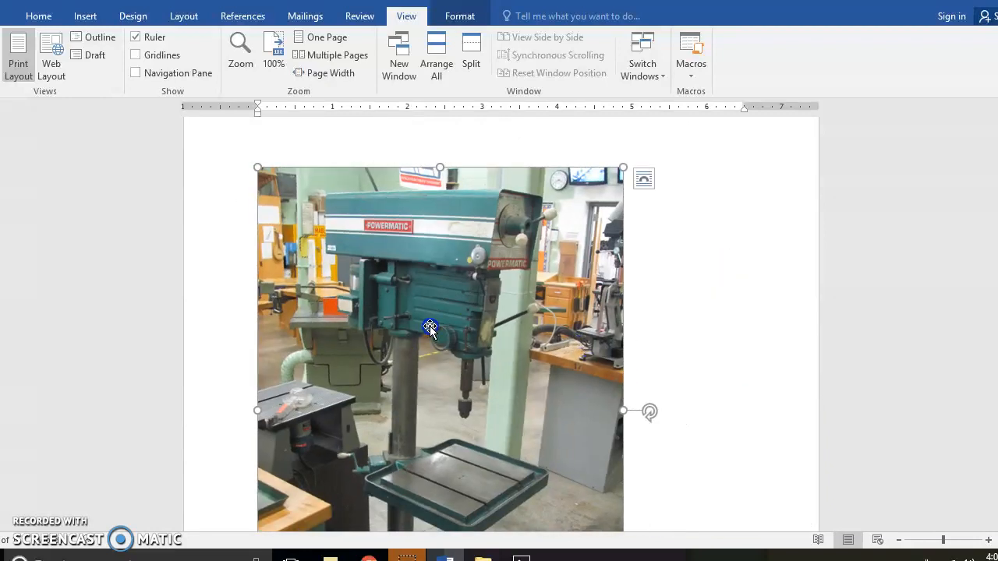
Step: Set the drill press picture's text wrapping to Square and move it to the horizontal centre of the page
click(39, 16)
click(518, 515)
click(648, 184)
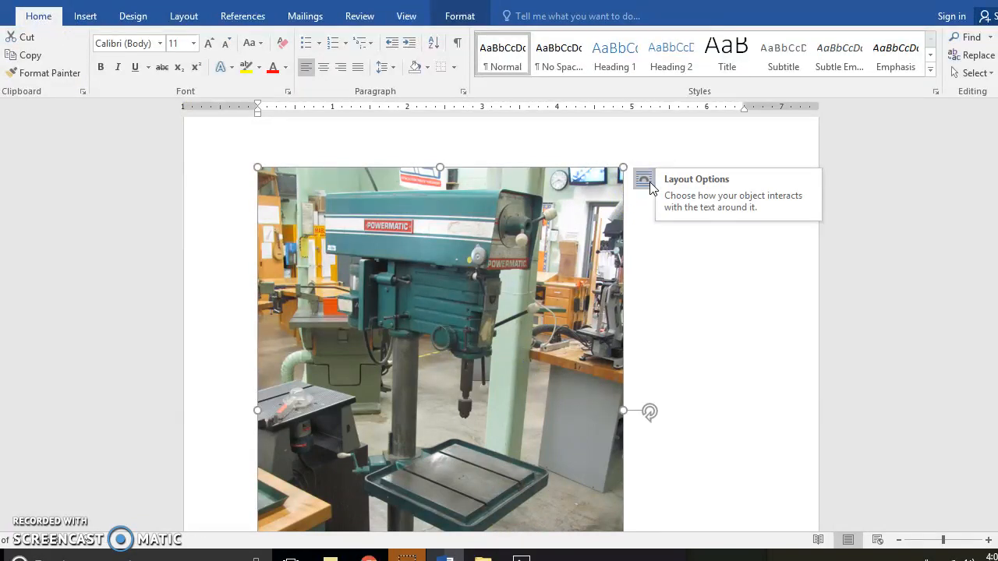
click(650, 183)
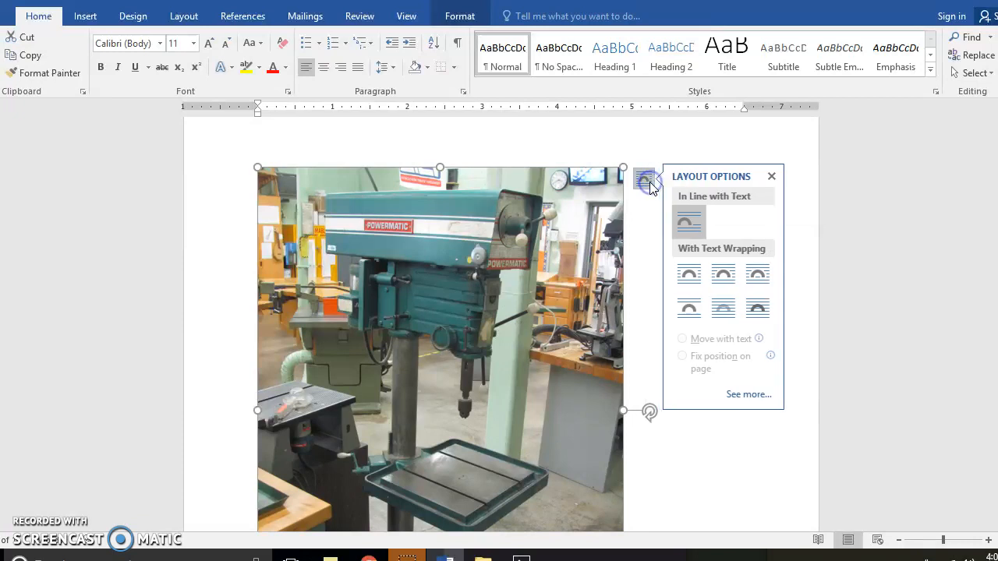
click(693, 283)
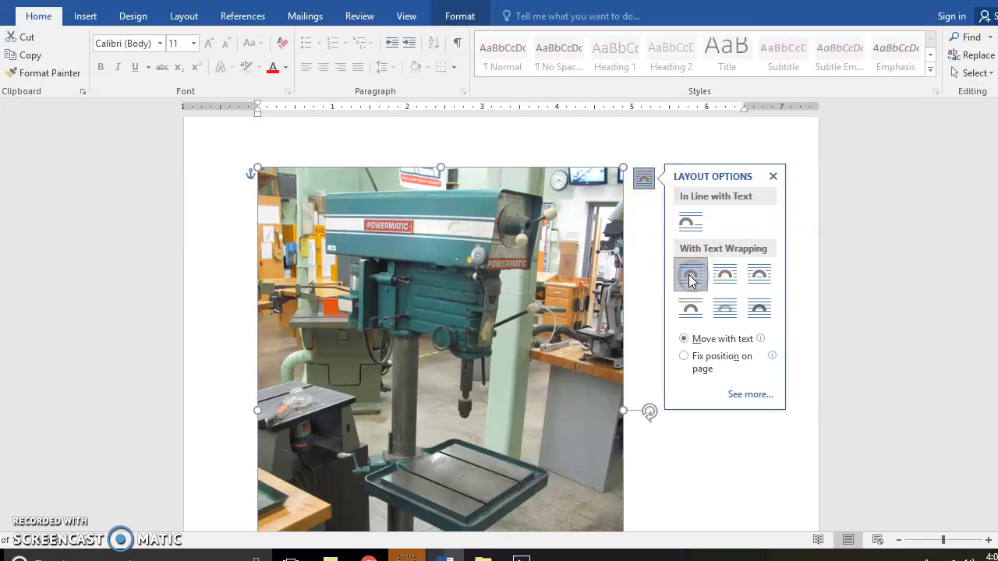
drag(466, 257, 525, 401)
Step: Zoom to the whole page and move the drill press picture down into the lower half of the page
click(407, 16)
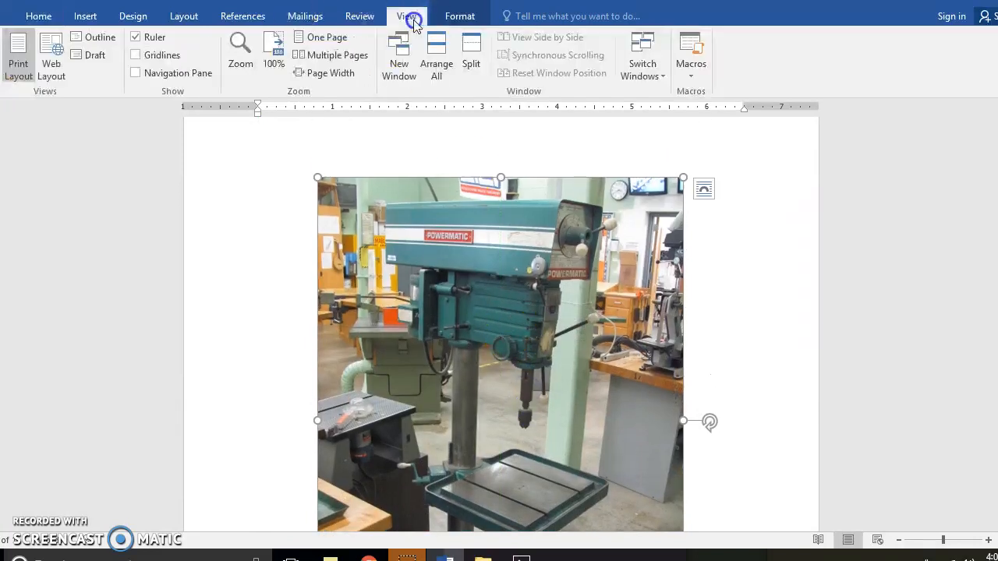
click(244, 70)
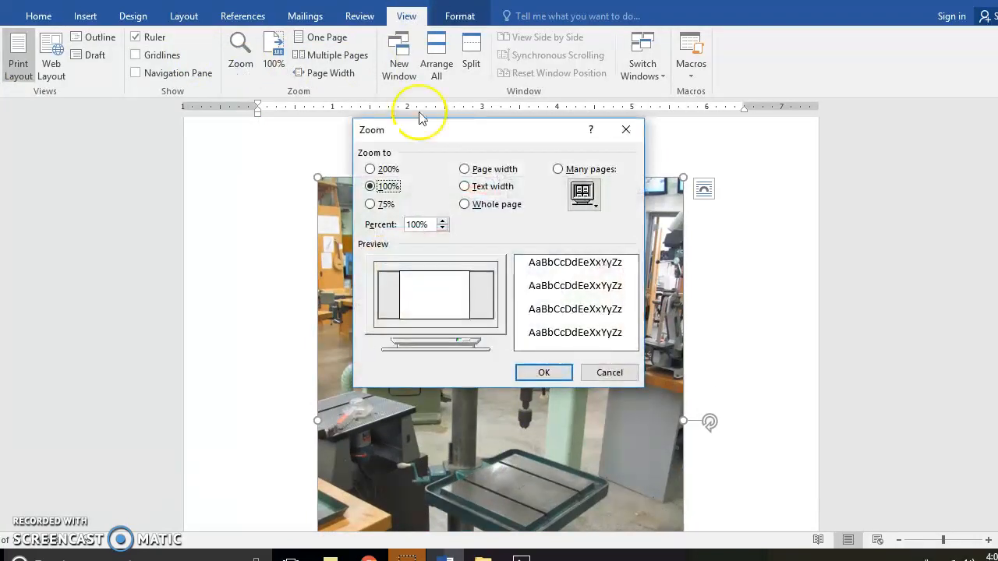
click(465, 205)
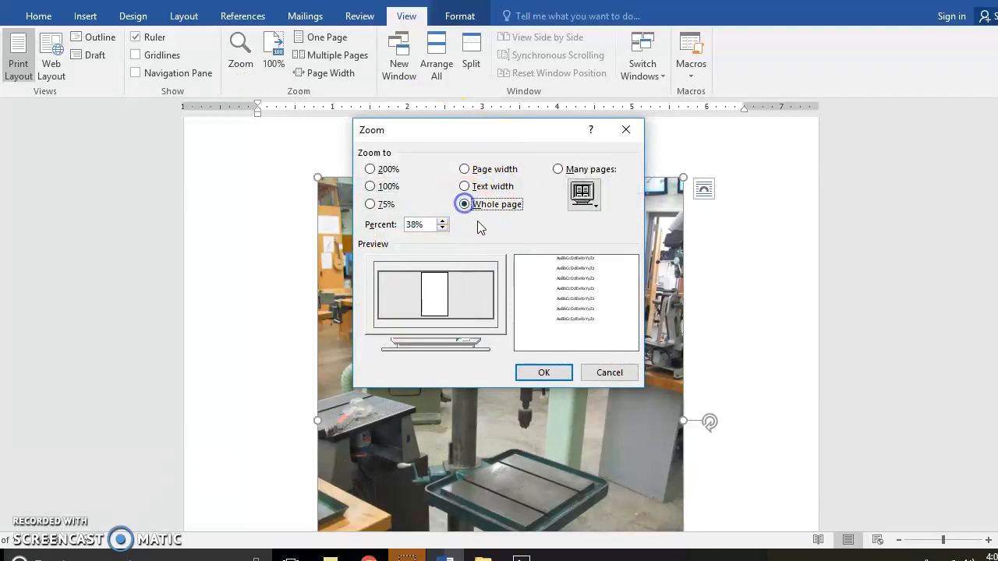
click(542, 371)
drag(508, 268, 507, 362)
click(578, 241)
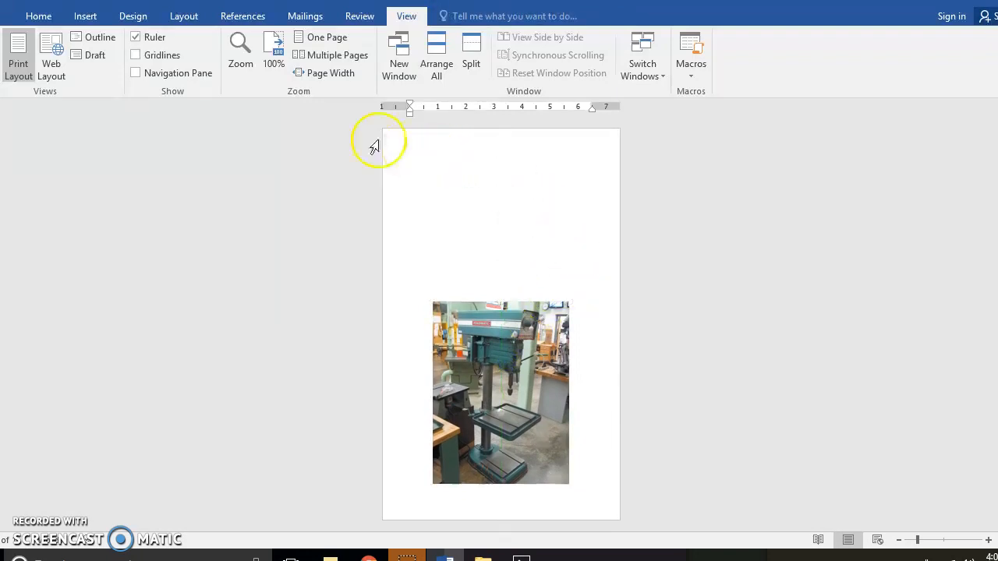
Step: Add the centred title "Drill Press Safety" at the top of the page in 48 pt Bauhaus 93
click(36, 16)
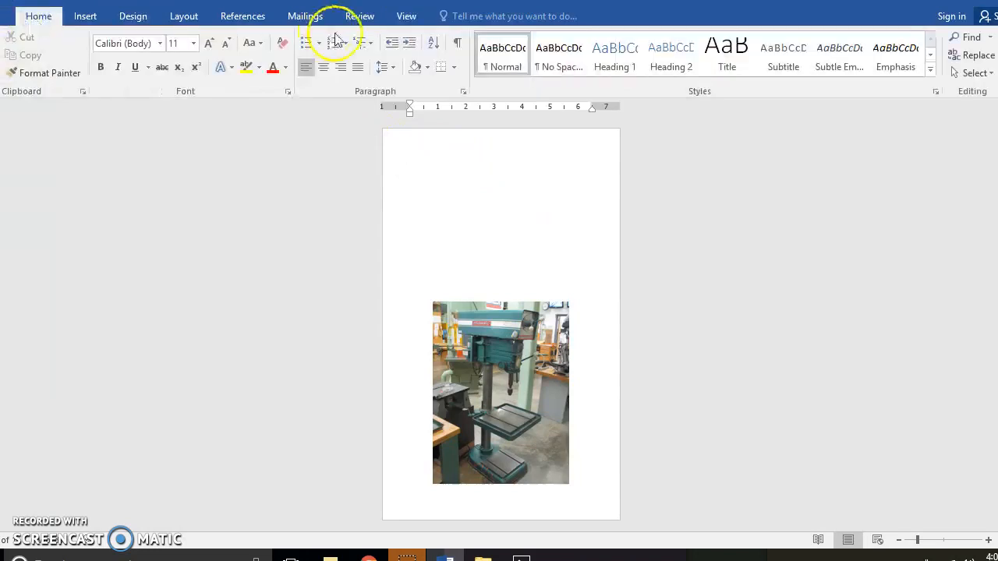
click(323, 67)
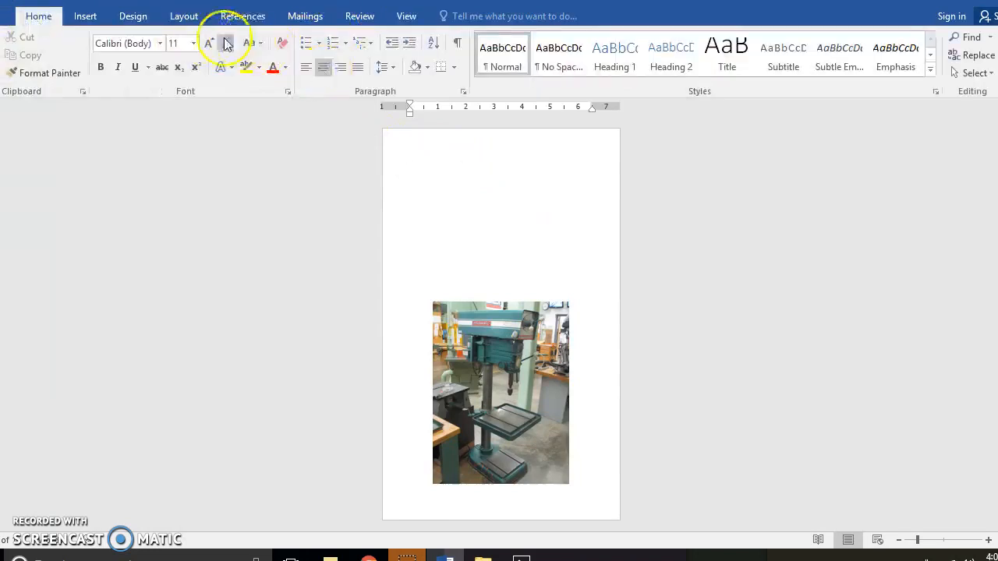
click(194, 43)
click(176, 270)
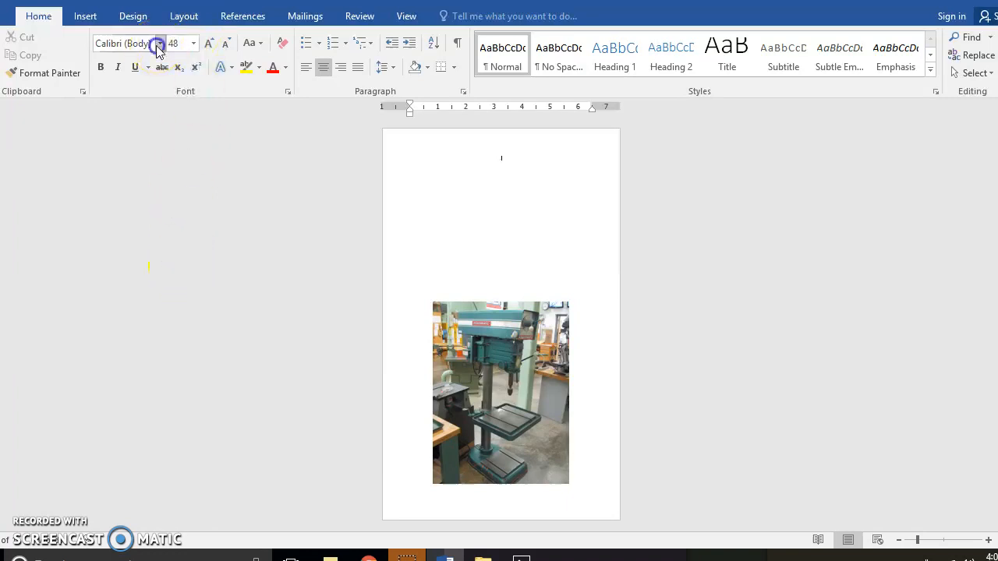
click(158, 43)
drag(310, 83, 323, 186)
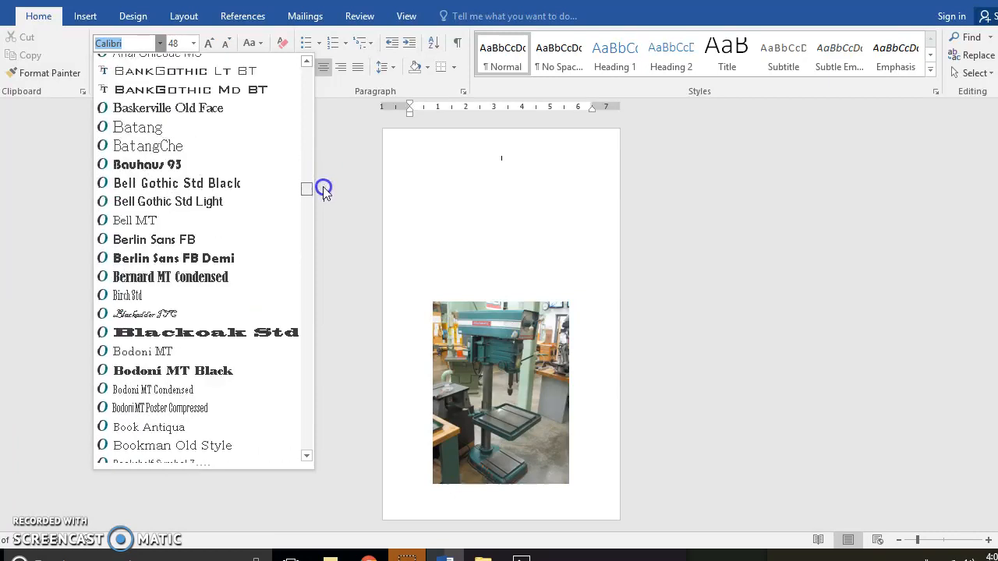
click(193, 166)
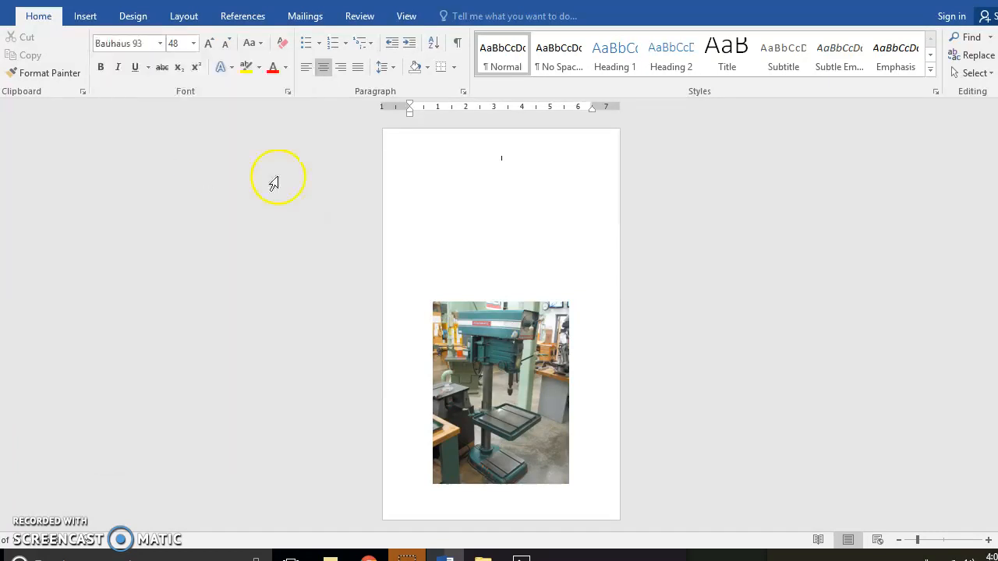
text(Drill Press Sa)
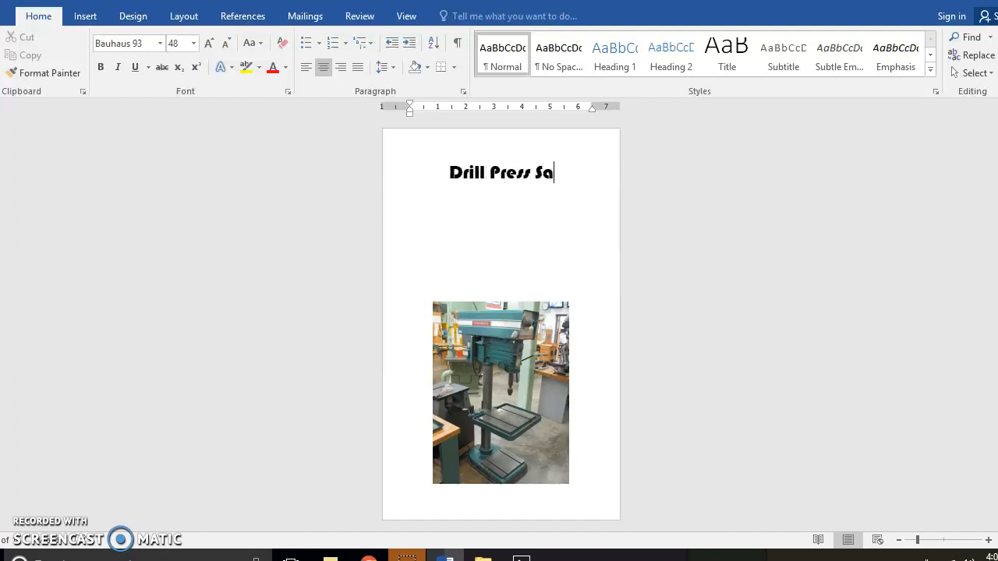
text(fety)
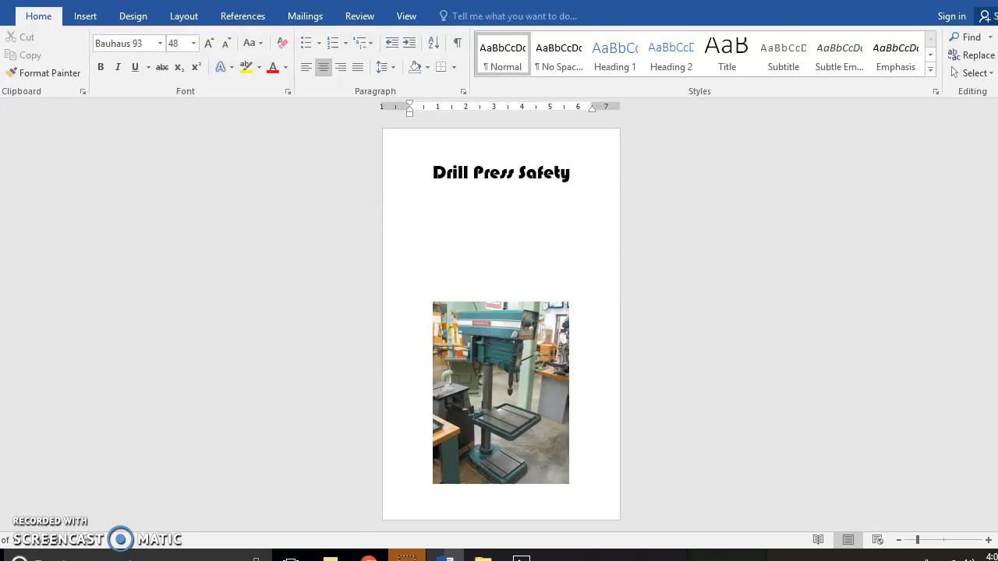
Step: Start a left-aligned bulleted list on the line below the title with the font size set to 20
click(308, 67)
click(305, 44)
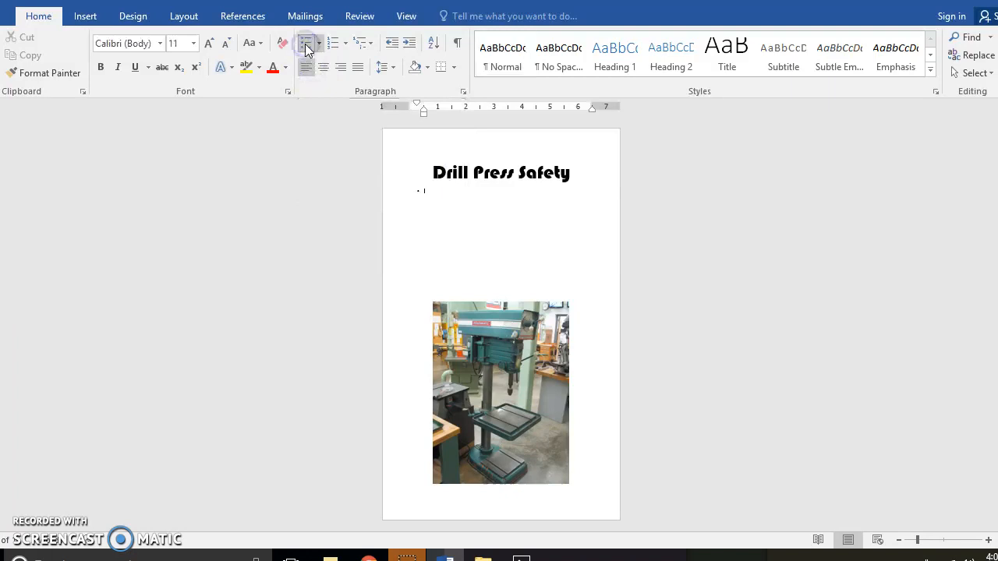
click(399, 193)
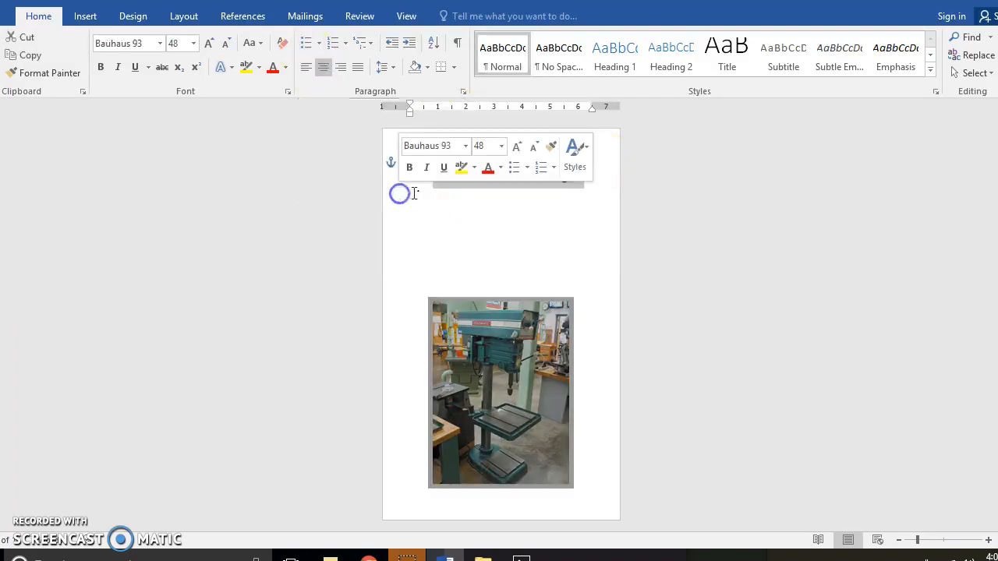
click(410, 192)
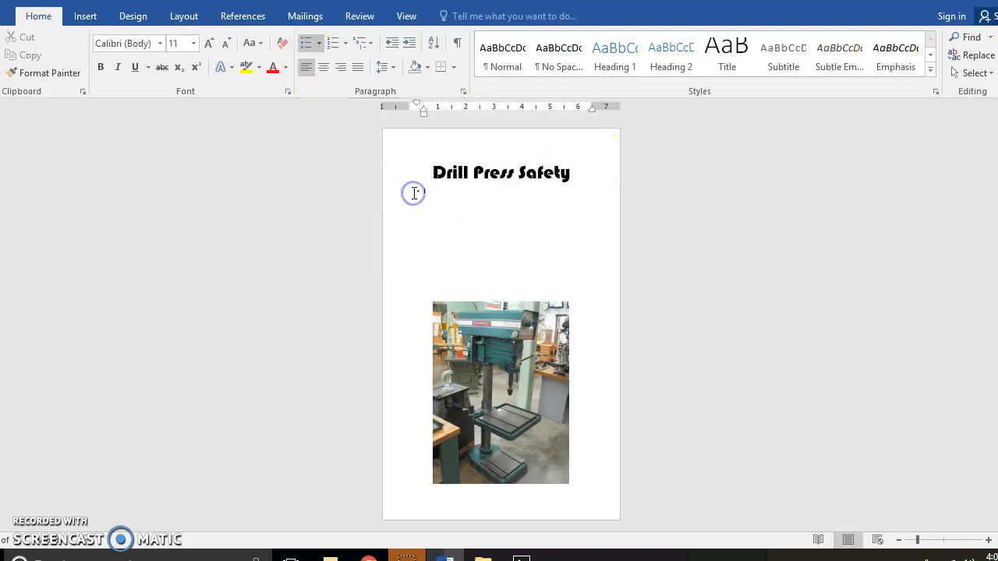
click(193, 43)
click(176, 181)
click(450, 187)
click(444, 199)
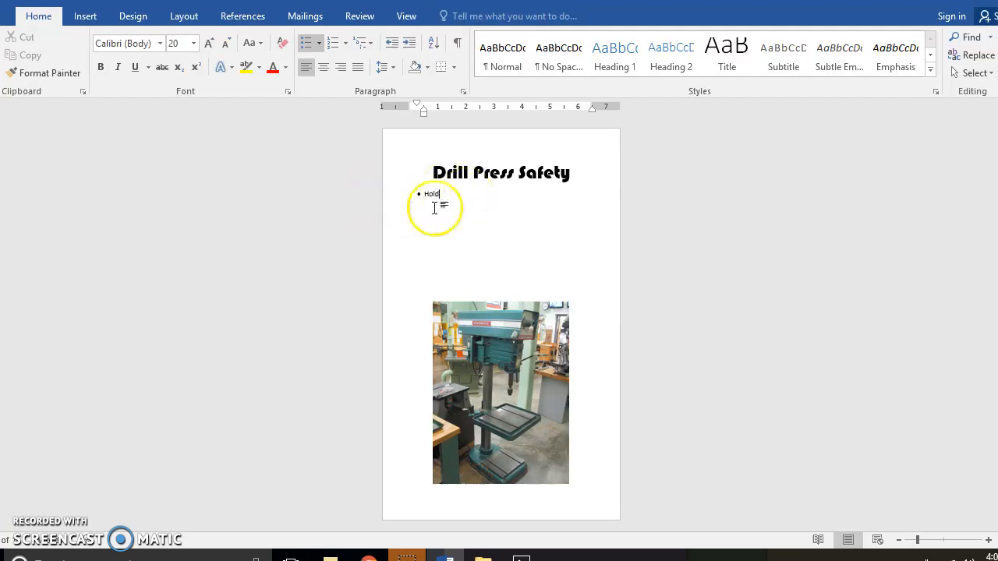
Step: Enter the bullets "Hold Material Firmly." and "Use a clamp if you need help holding it firmly."
text(Hold Maer)
key(BackSpace)
key(BackSpace)
text(terial Firmly.)
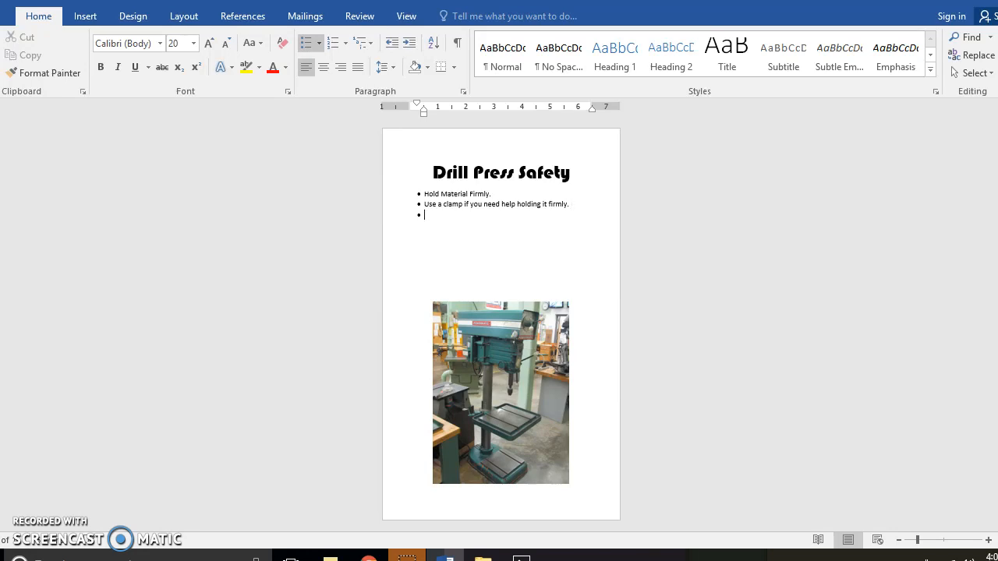
Step: Fill the list with four more bullets of random placeholder letters below the clamp rule
key(Return)
text(lkasjdfhjksadhfjdasf)
key(Return)
text(asdfjsalkdflkljasddfl)
text(ksjdfhkjdahsfkjdas)
key(Return)
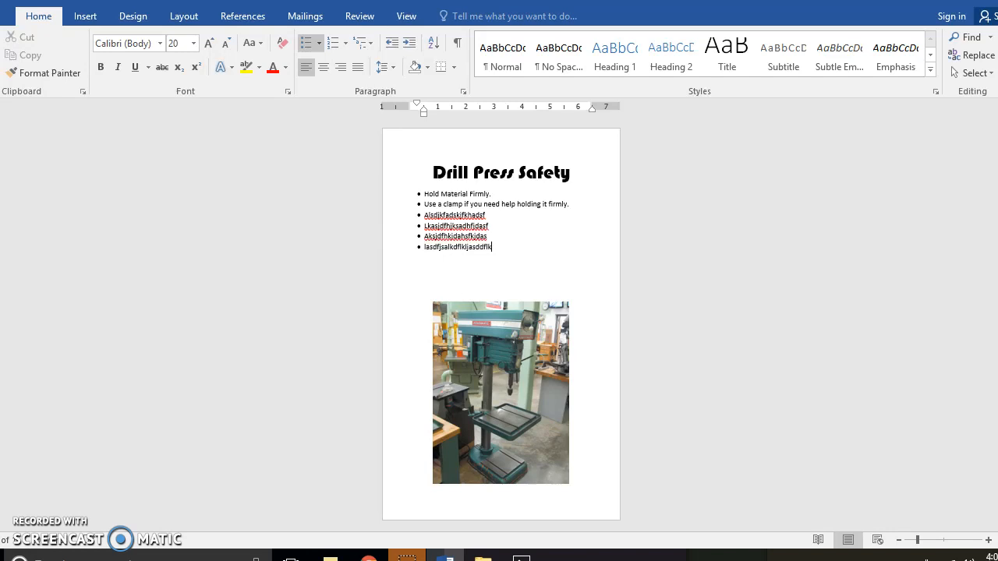
Step: Set the font size of all the bulleted safety rules to 24
drag(530, 258, 417, 199)
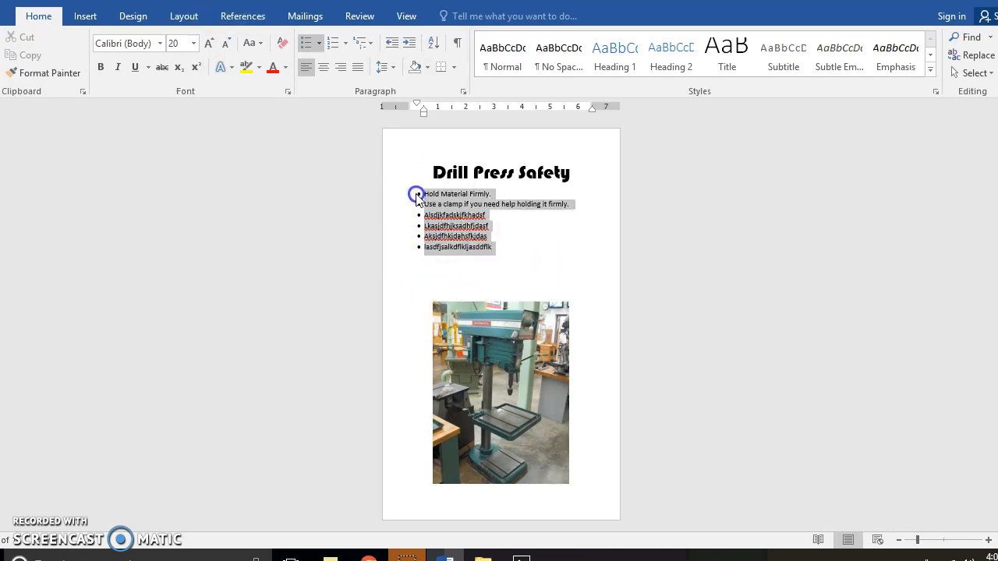
click(193, 44)
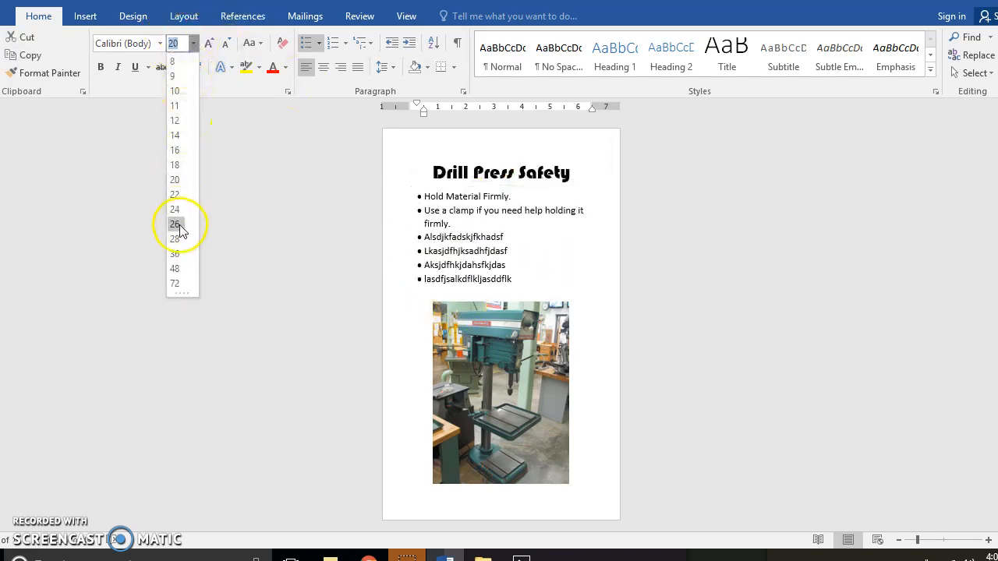
click(176, 209)
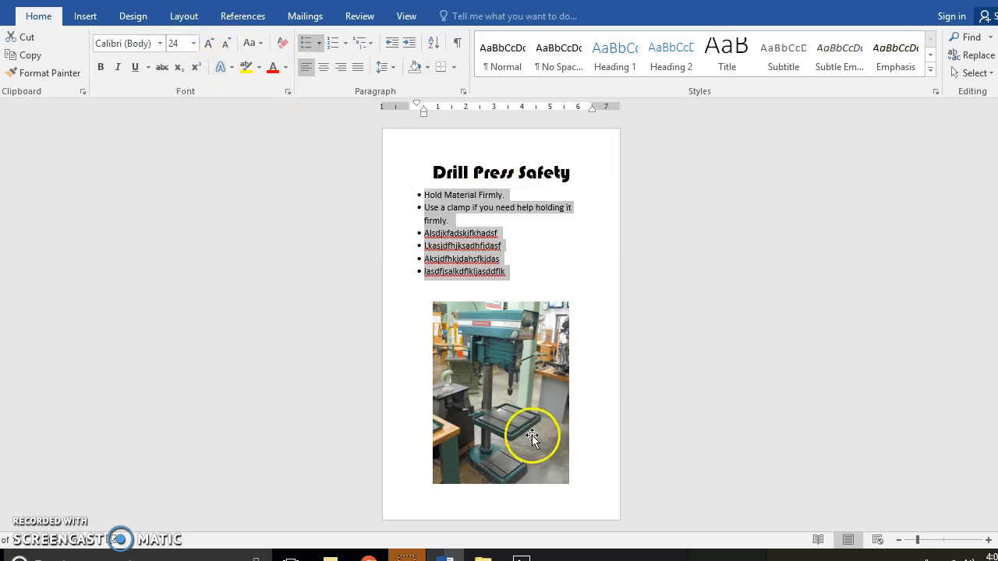
click(627, 444)
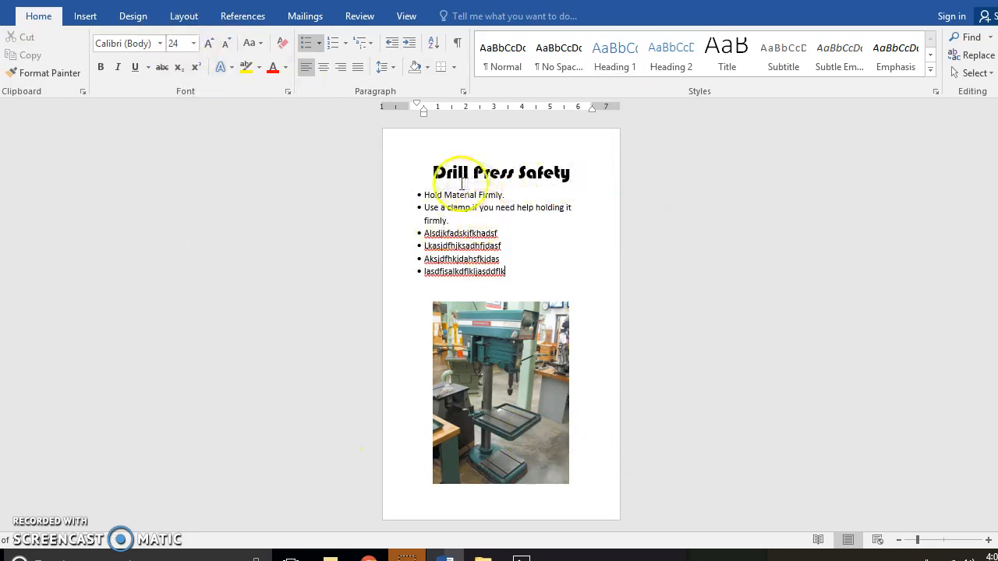
drag(433, 170, 573, 170)
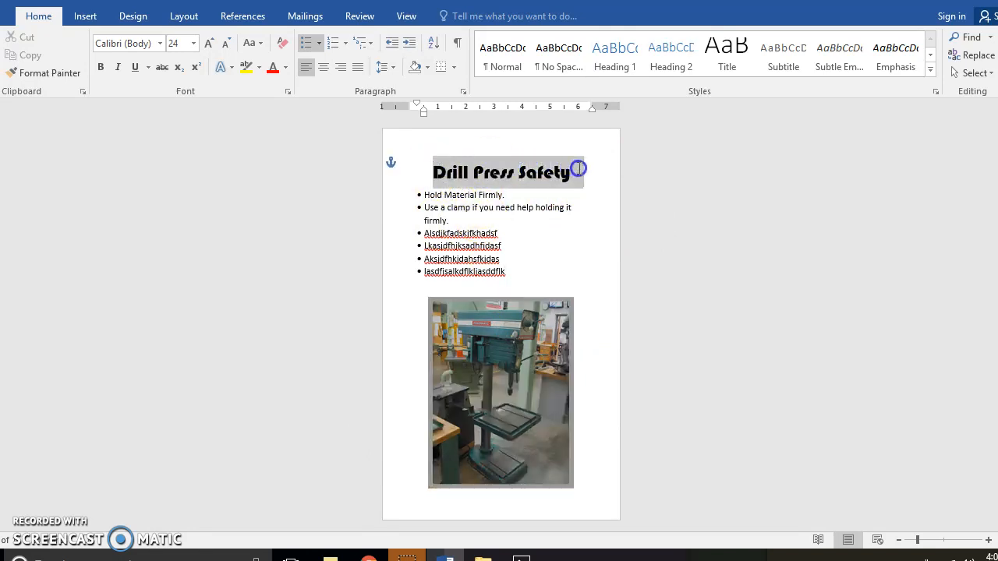
click(574, 170)
click(612, 234)
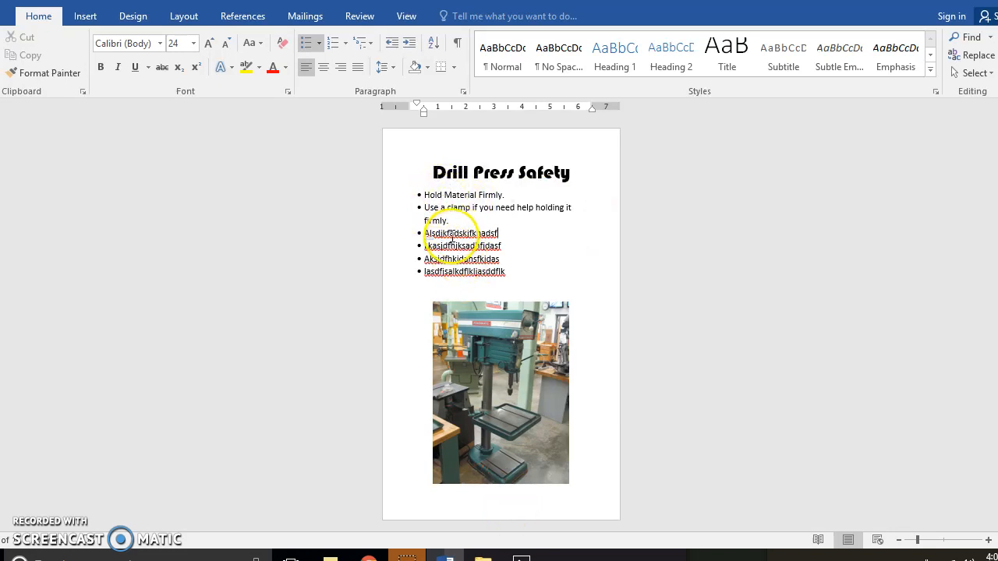
Step: End the bulleted list below the last rule and insert a page break to start a second page
click(523, 273)
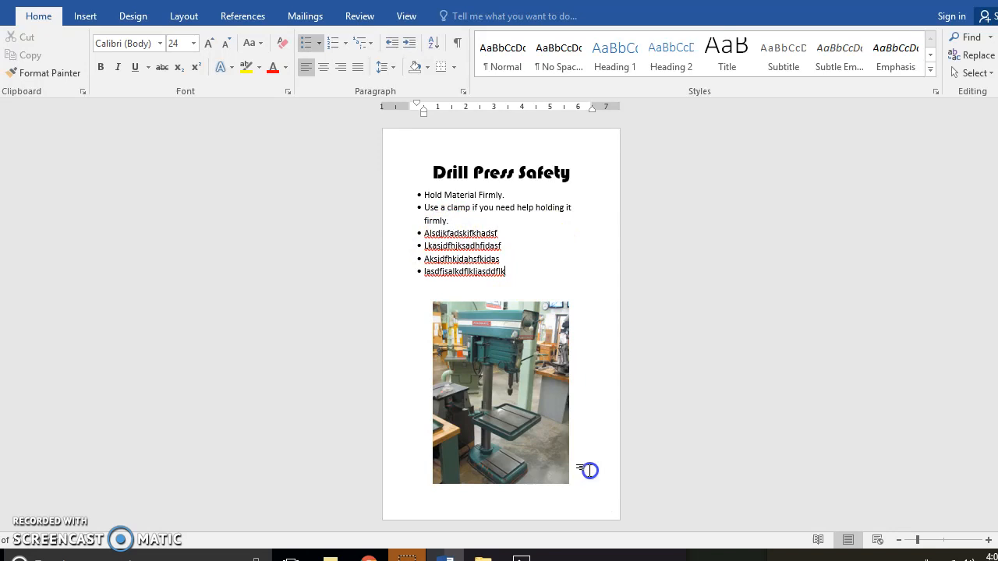
click(525, 274)
key(Return)
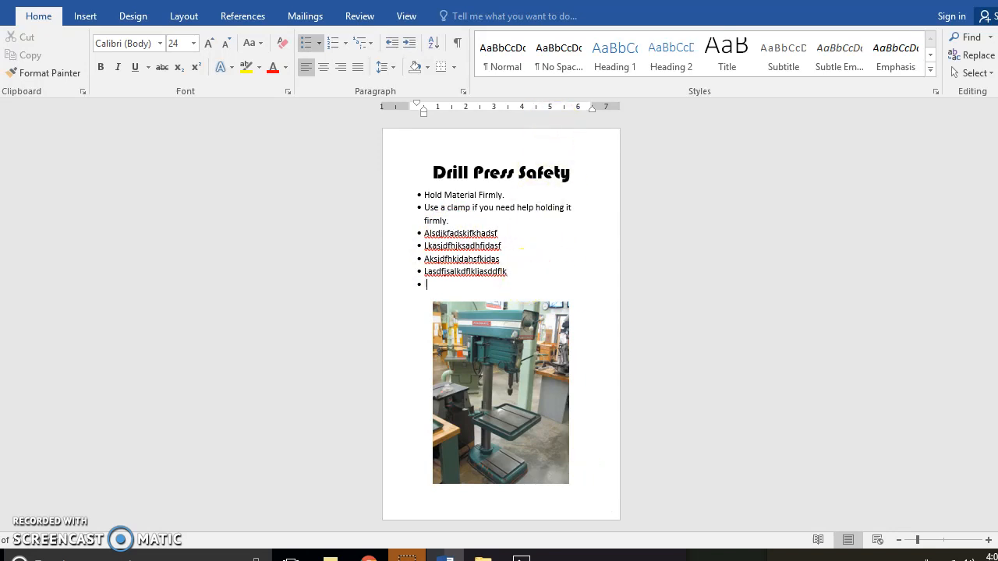
key(Return)
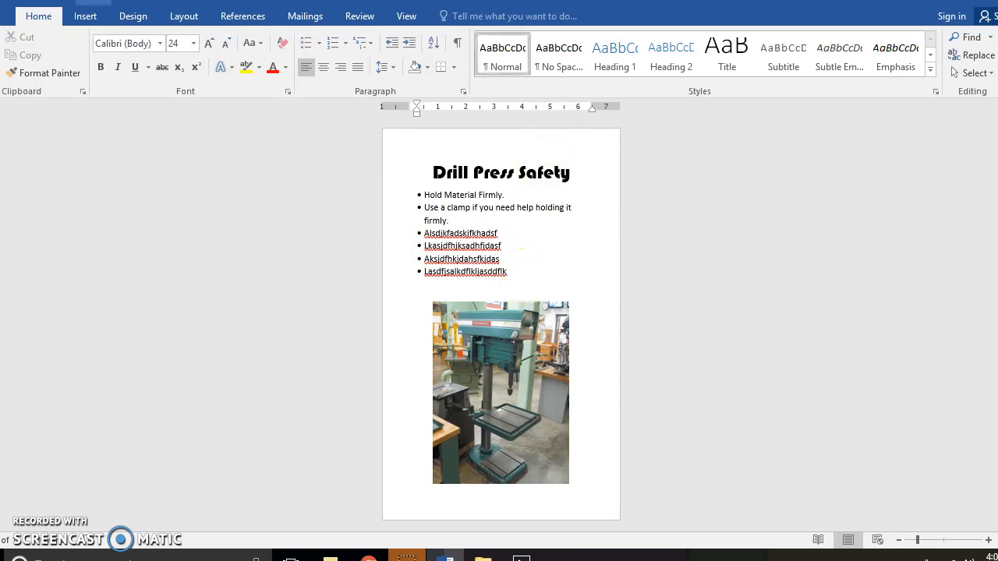
click(82, 17)
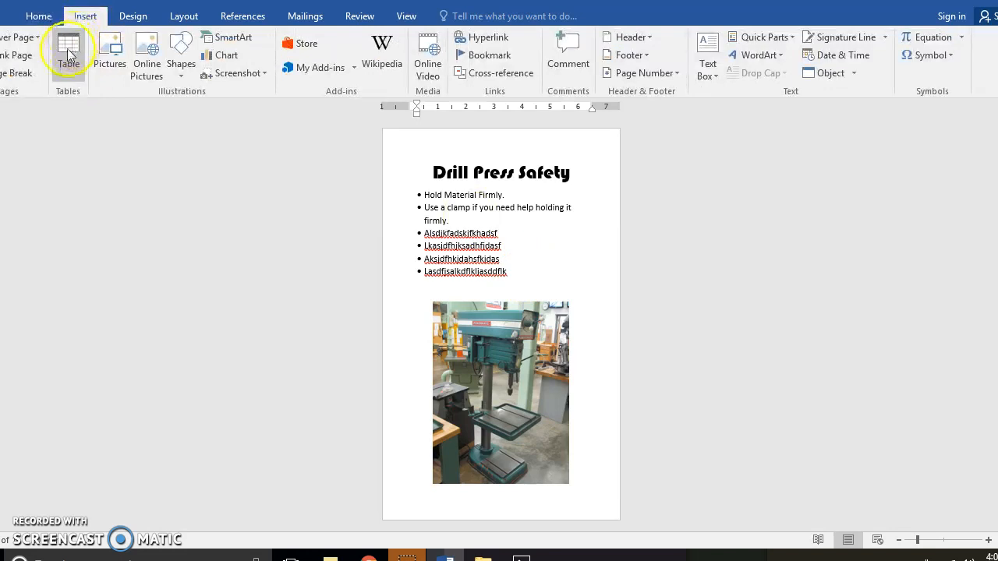
click(15, 74)
scroll(385, 378, down, 2)
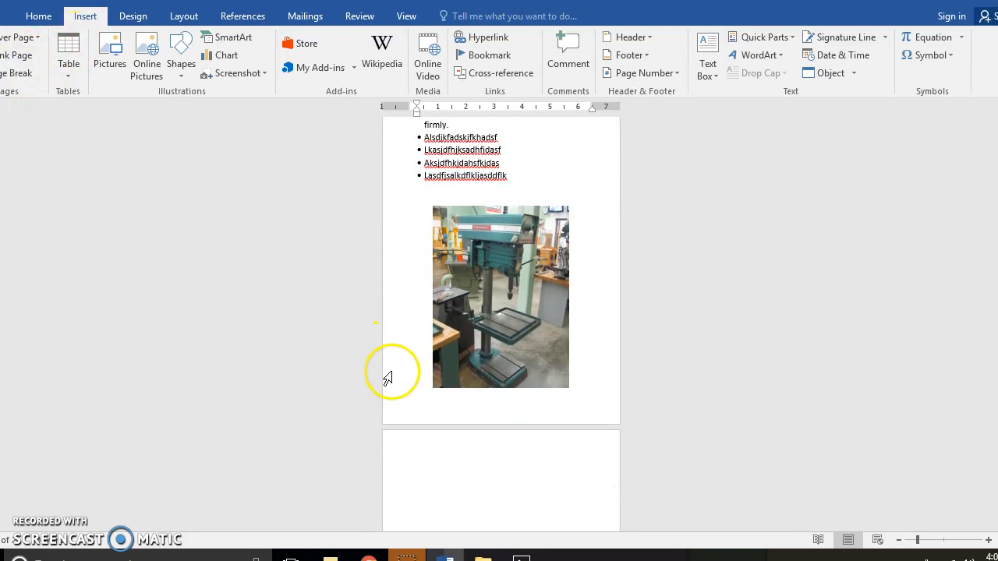
scroll(388, 378, down, 1)
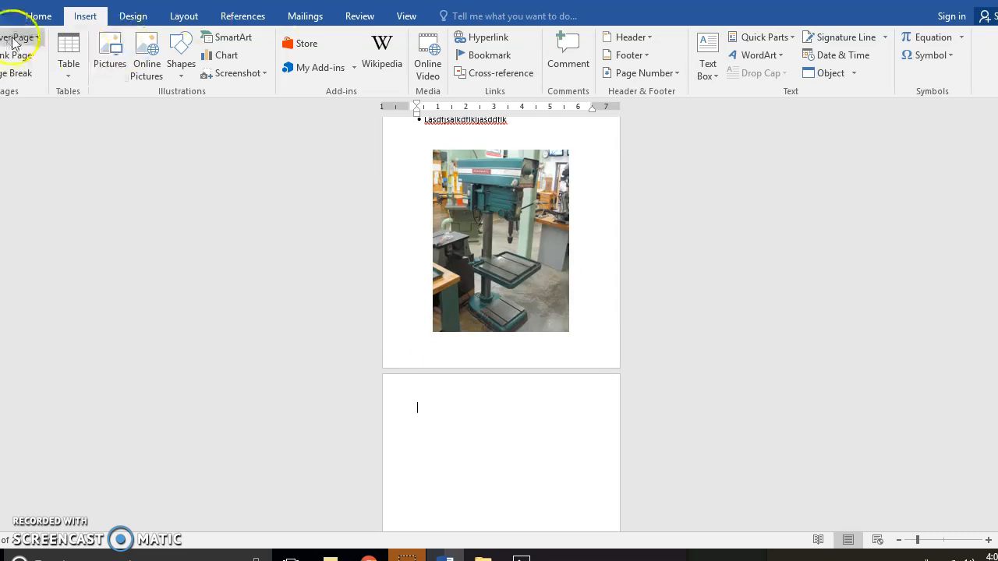
Step: Set the font size to 12 on the new page and begin its title with "Drill Pr"
click(38, 16)
click(194, 43)
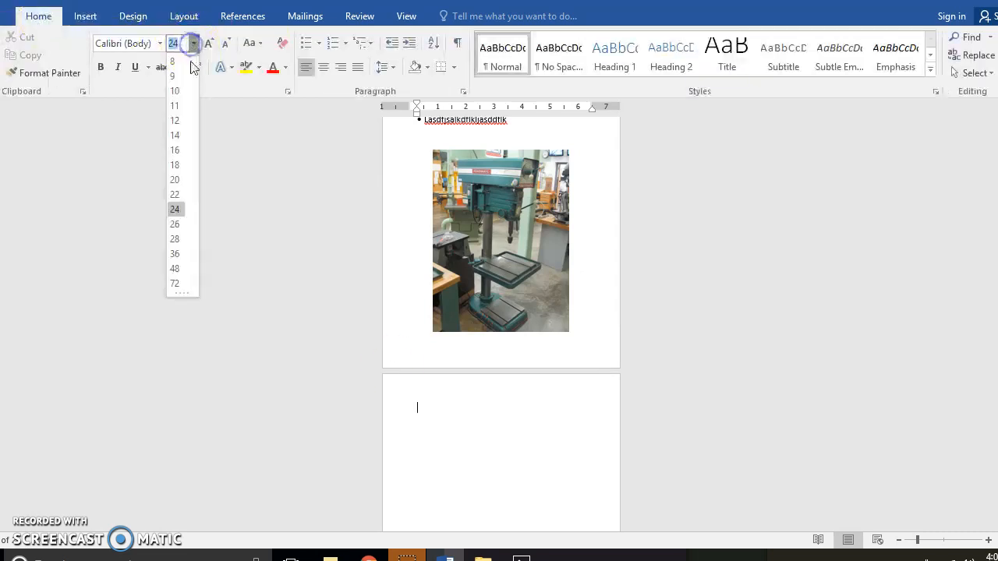
click(179, 122)
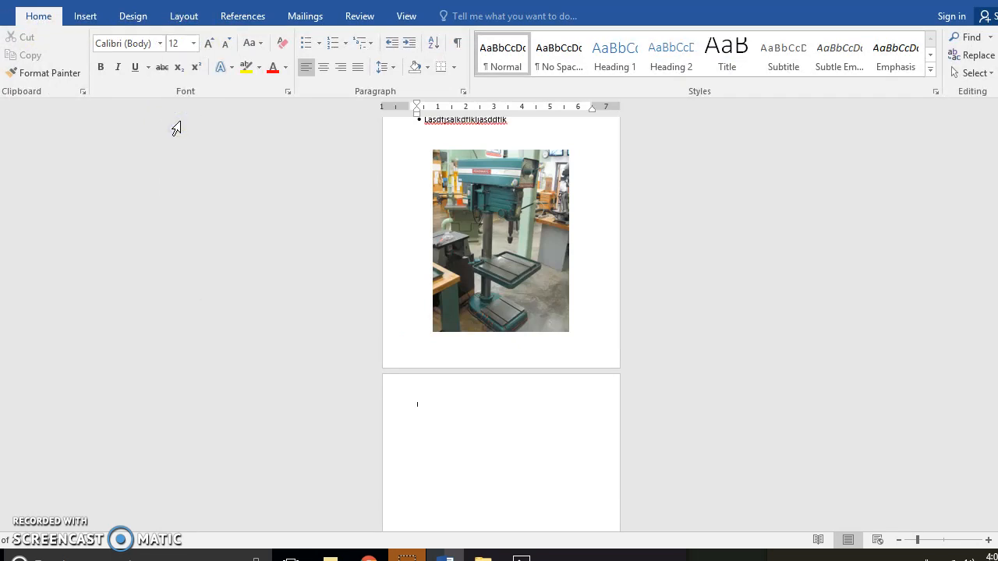
text(ll P)
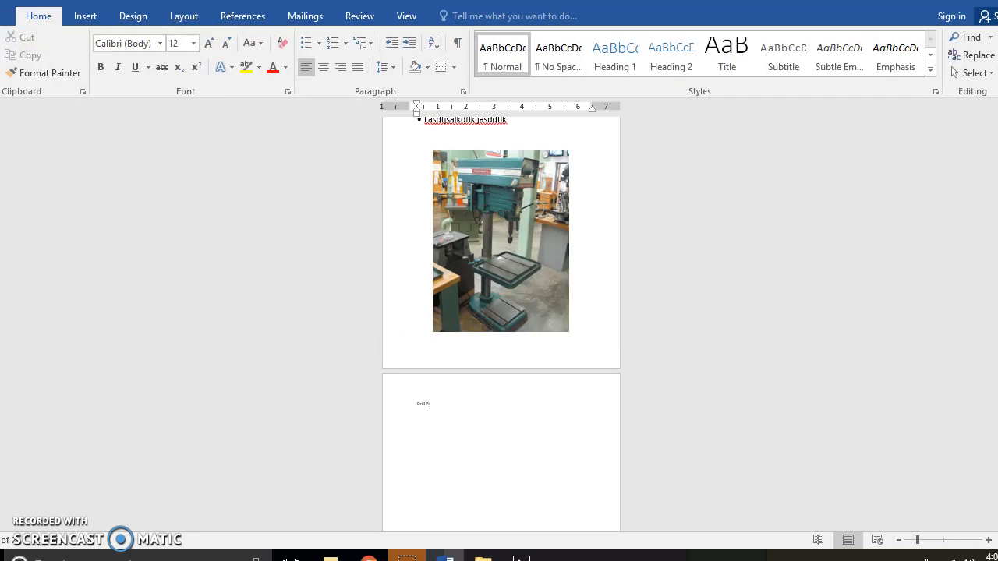
Step: Set the view zoom to 100% and complete the second page's title as "Drill Press Safety"
click(399, 22)
click(239, 53)
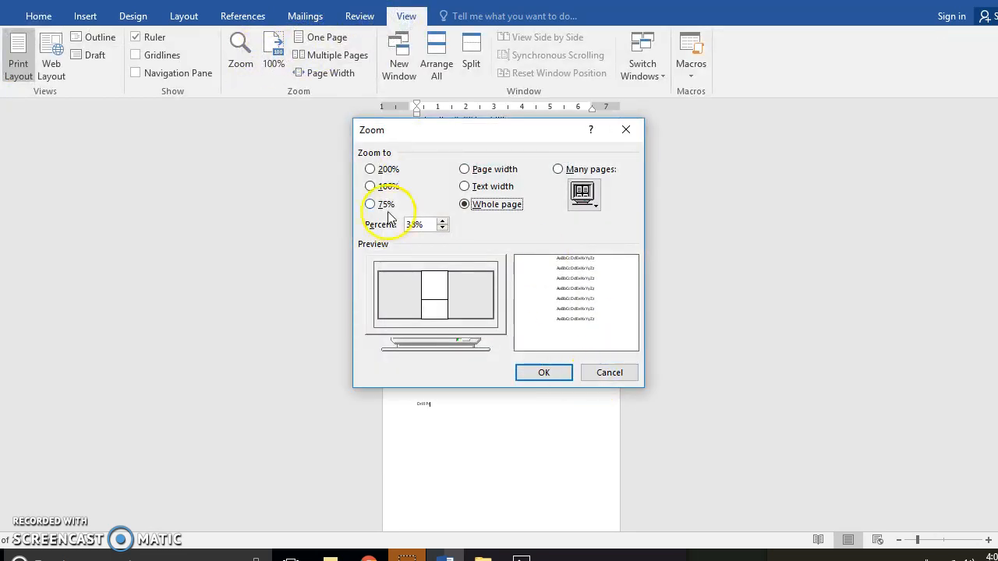
click(369, 187)
click(543, 375)
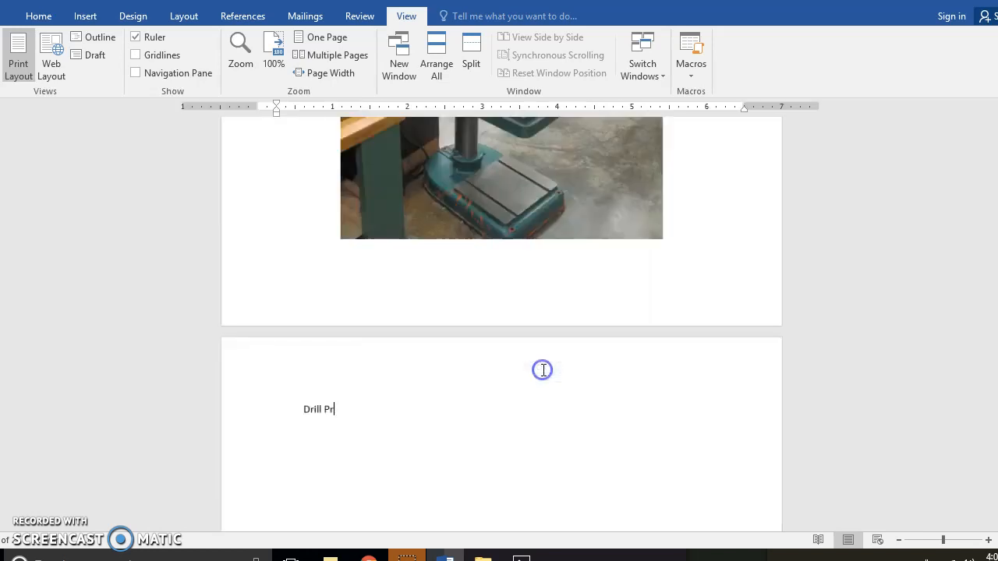
click(326, 298)
text(res)
key(BackSpace)
key(BackSpace)
key(BackSpace)
text(ess Saef)
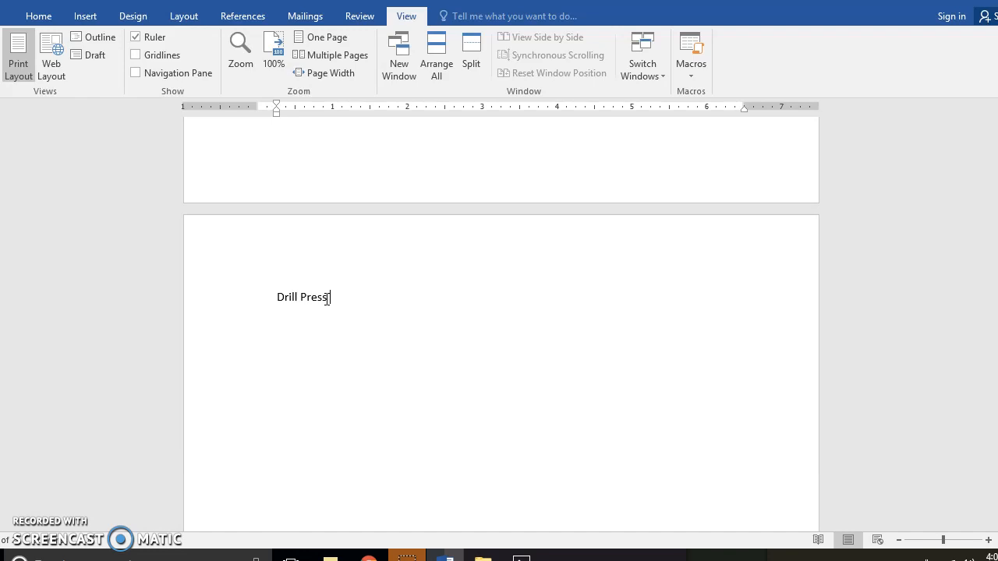
key(BackSpace)
key(BackSpace)
text(fety)
Step: Center the second page's title and set its font size to 24
click(38, 16)
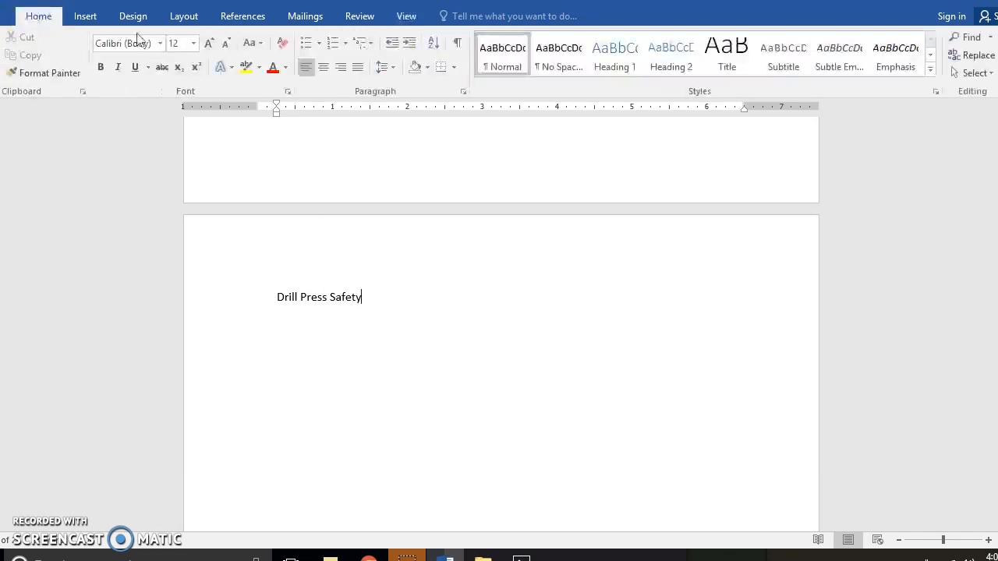
click(311, 297)
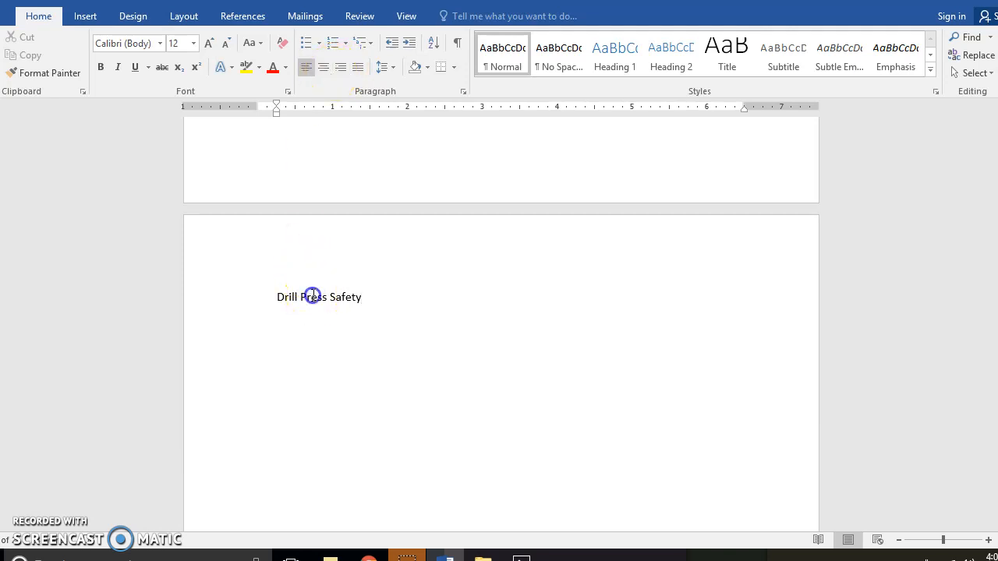
click(323, 67)
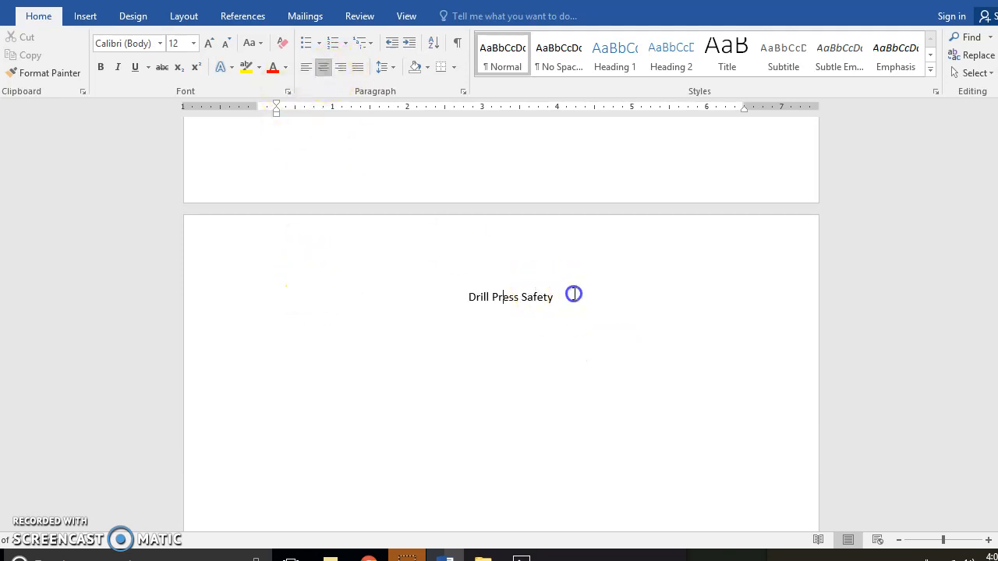
drag(574, 294, 460, 296)
click(192, 43)
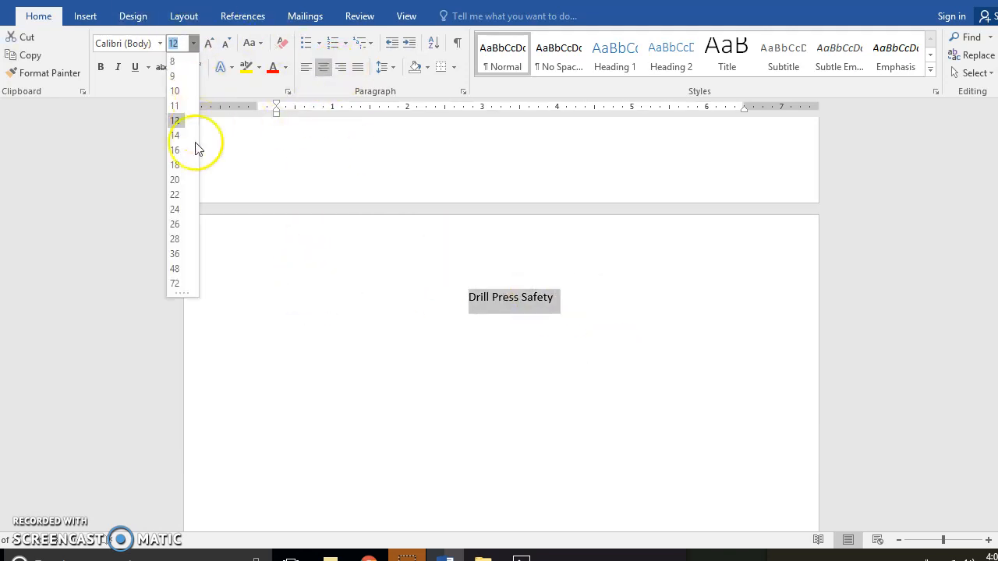
click(177, 210)
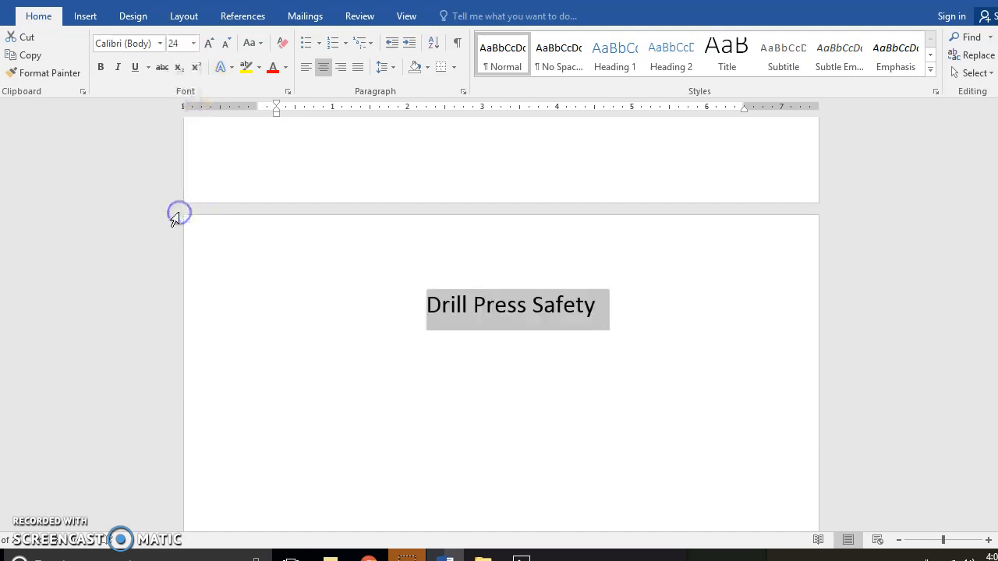
Step: Start a left-aligned line below the second page's title with the font size set to 12
click(642, 299)
key(Return)
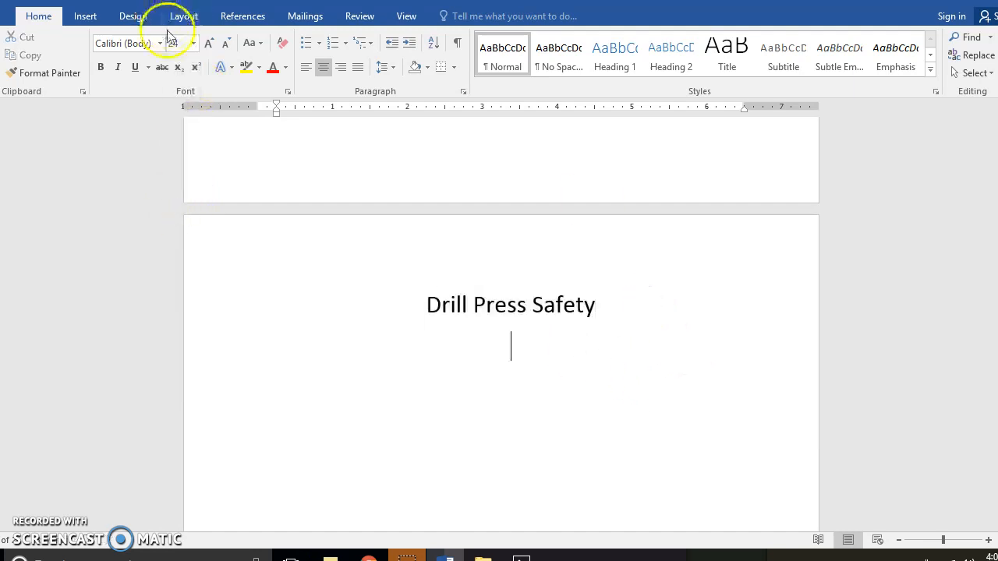
click(193, 43)
click(176, 121)
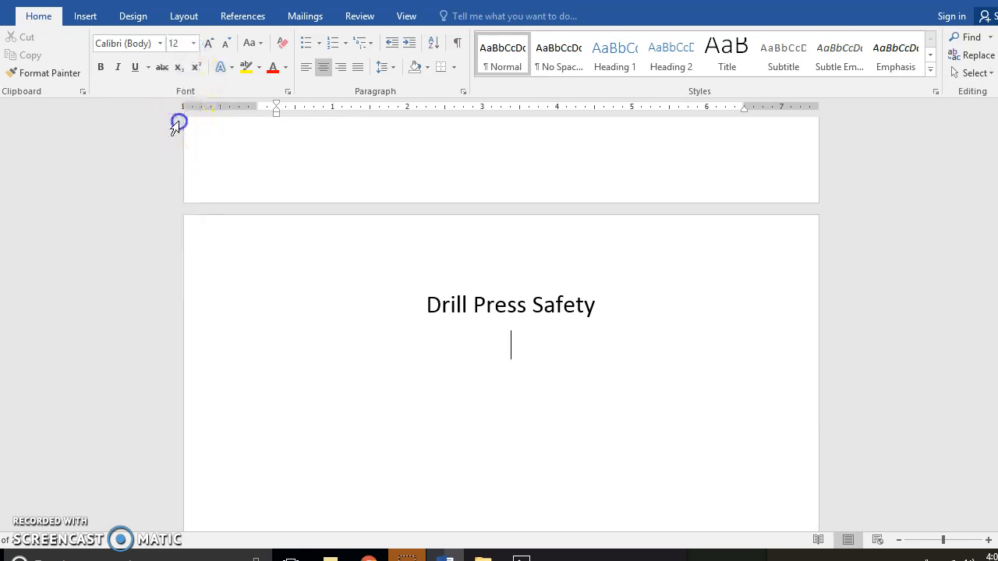
click(304, 67)
Step: Enter the paragraph "The theme for the Safety Poster Illustration was, 'Safety First when using Technology.' For my poster, I decided to make it on drill press safety."
text(The them)
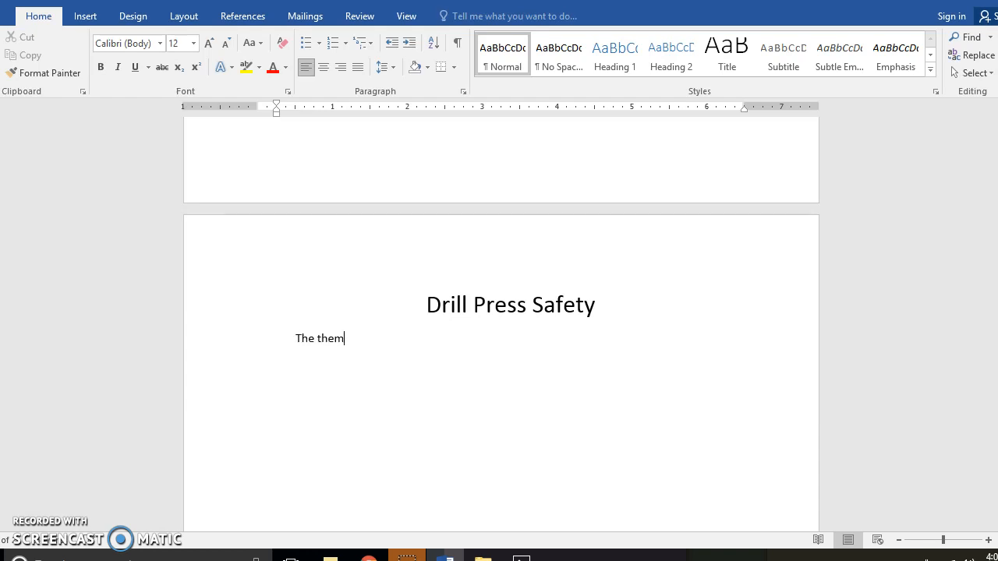
text(e )
text(for the Safety Poster Illustration was, ")
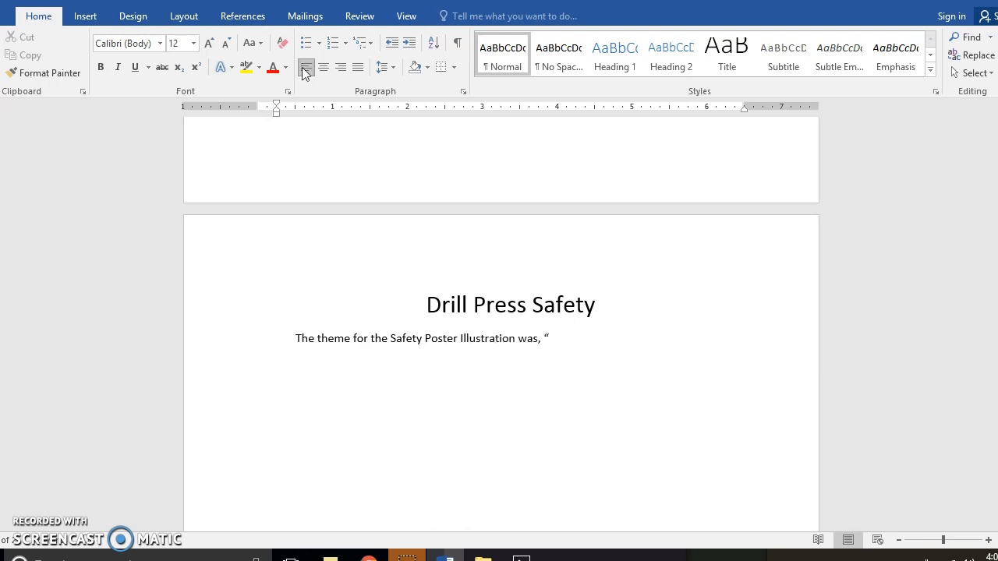
text(Safety First when using Technology.")
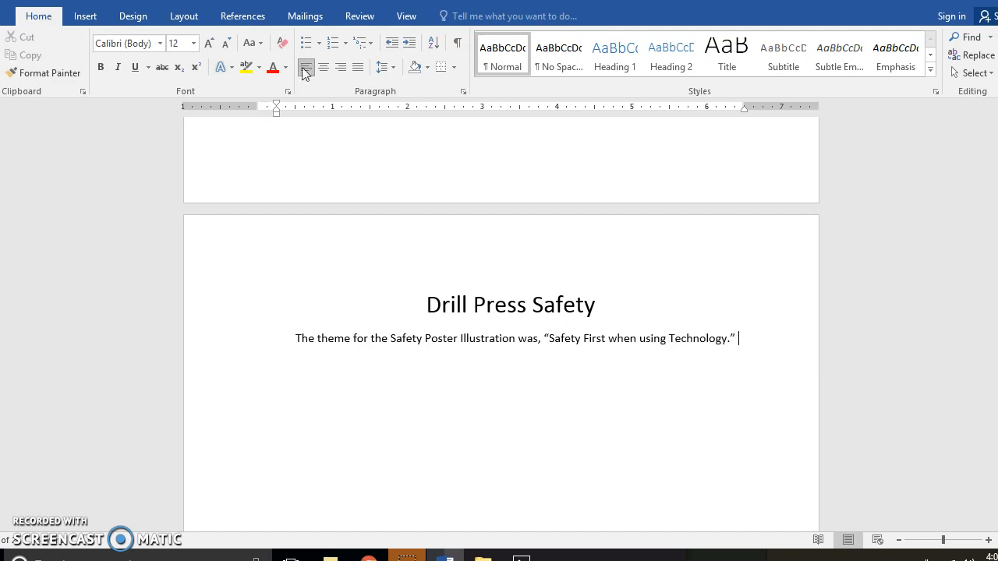
key(Return)
text(For my poster, I decided to make it on drill press safety.)
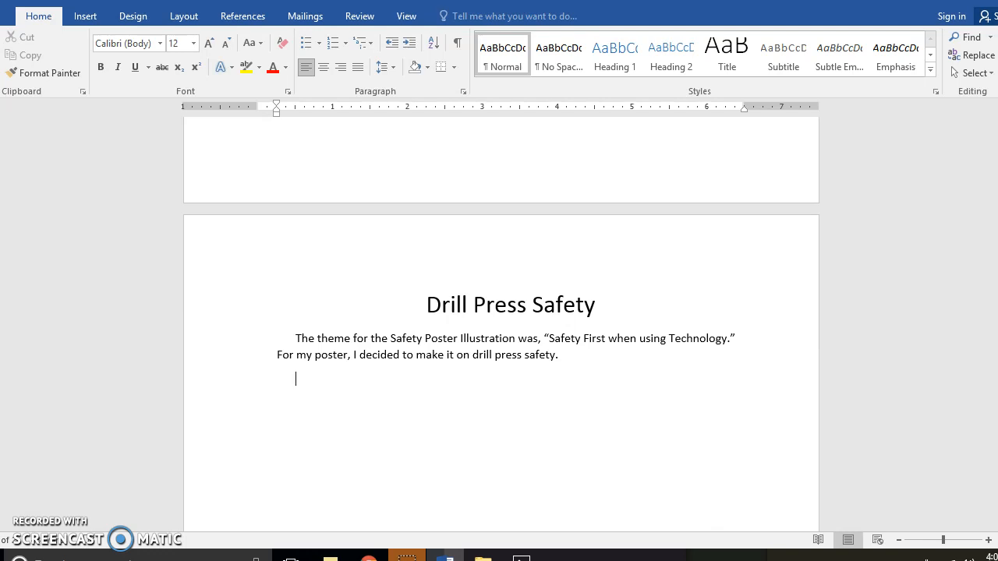
Step: Begin a second paragraph with the sentence "For my poster, I used Microsoft Word."
text(S)
key(BackSpace)
text(For my ps)
key(BackSpace)
text(oster, I used Microsoft Word)
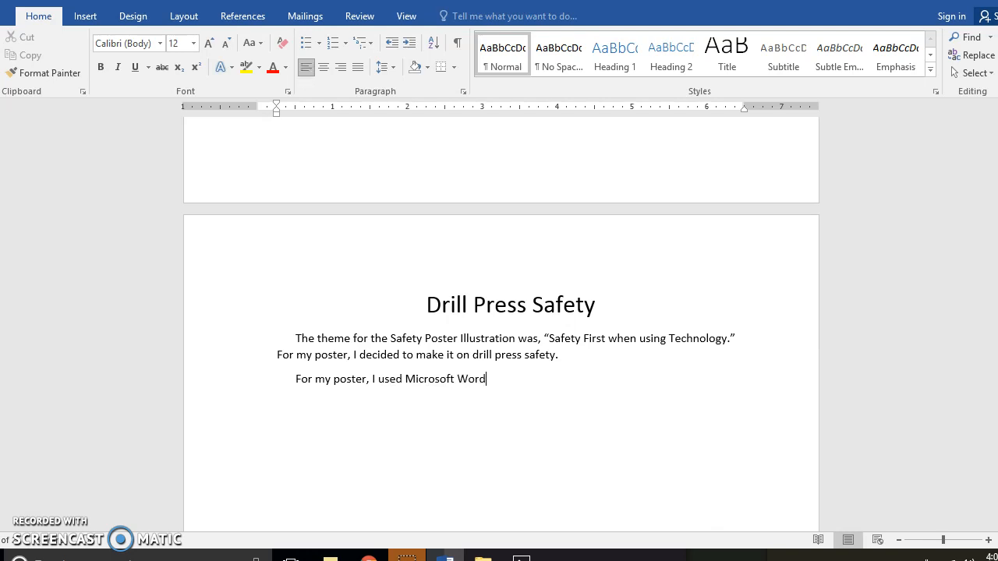
text(.)
Step: Add the sentence "I got my picture from my teacher who had pictures for us to use in a shared folder on the network."
text(I got y)
key(BackSpace)
text(my picture from my t)
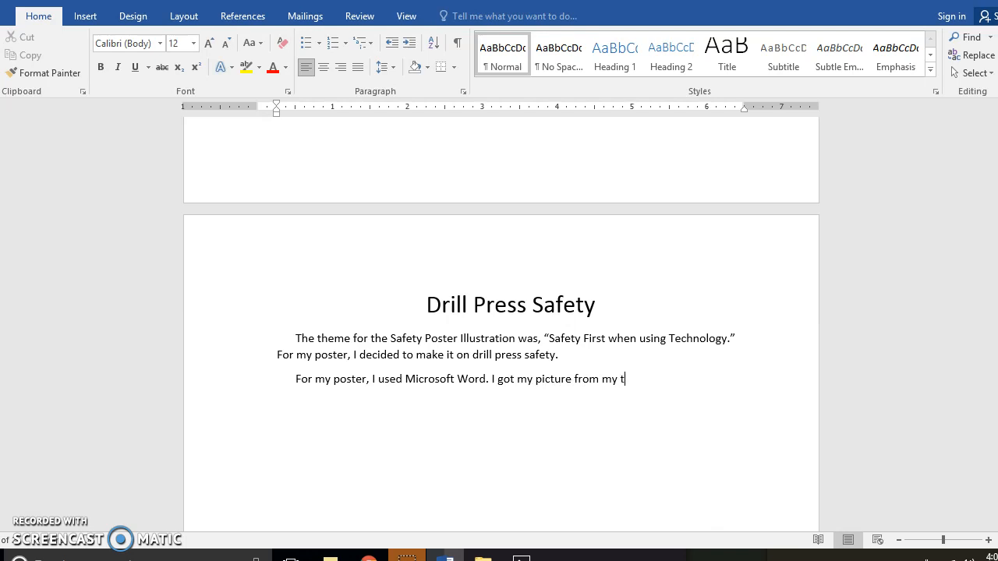
text(eacher who had pictures for us to)
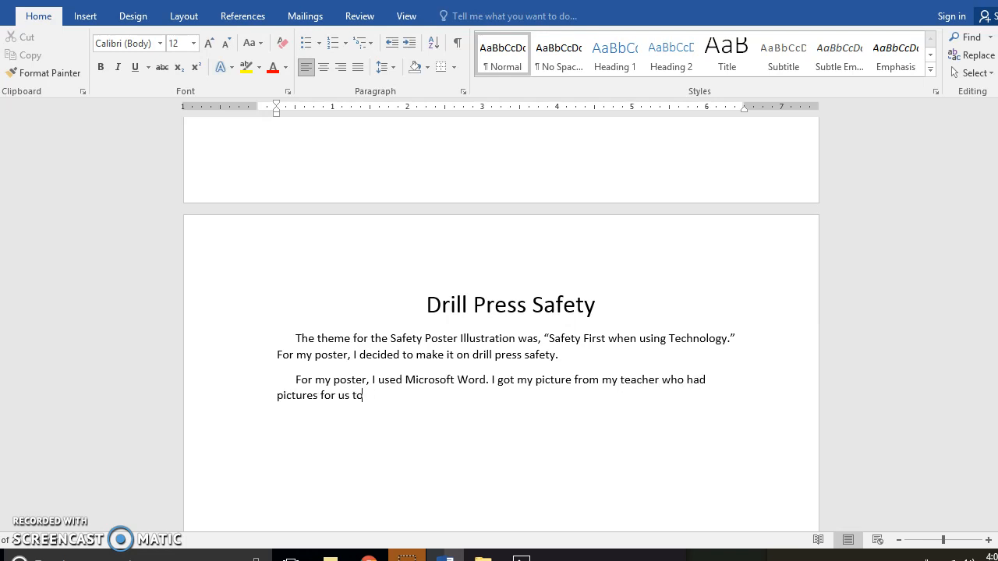
text( use in a shared folder on the netwro)
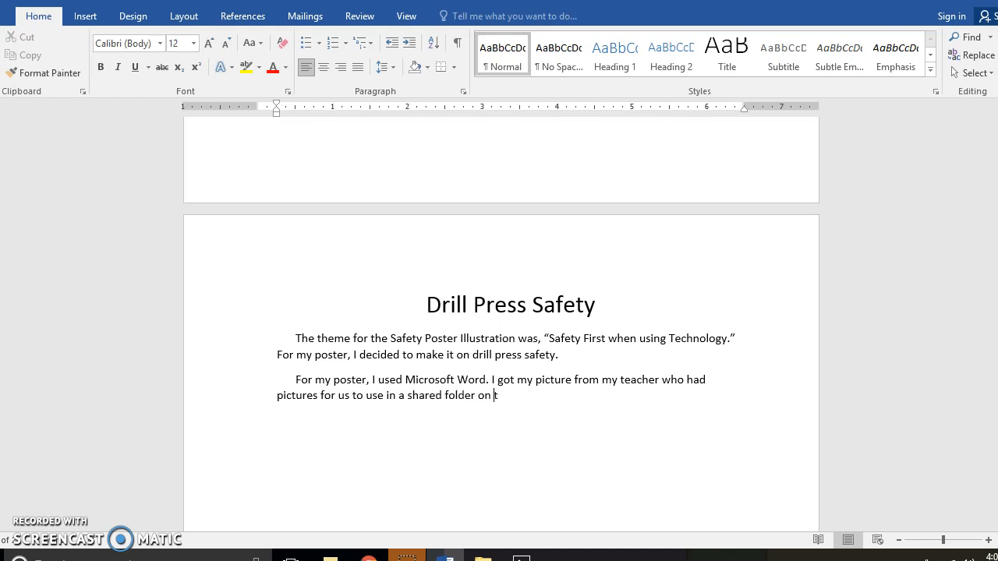
key(BackSpace)
key(BackSpace)
text(ork)
Step: Review the poster page's title, rules and photo together with the write-up on the second page
scroll(468, 261, up, 10)
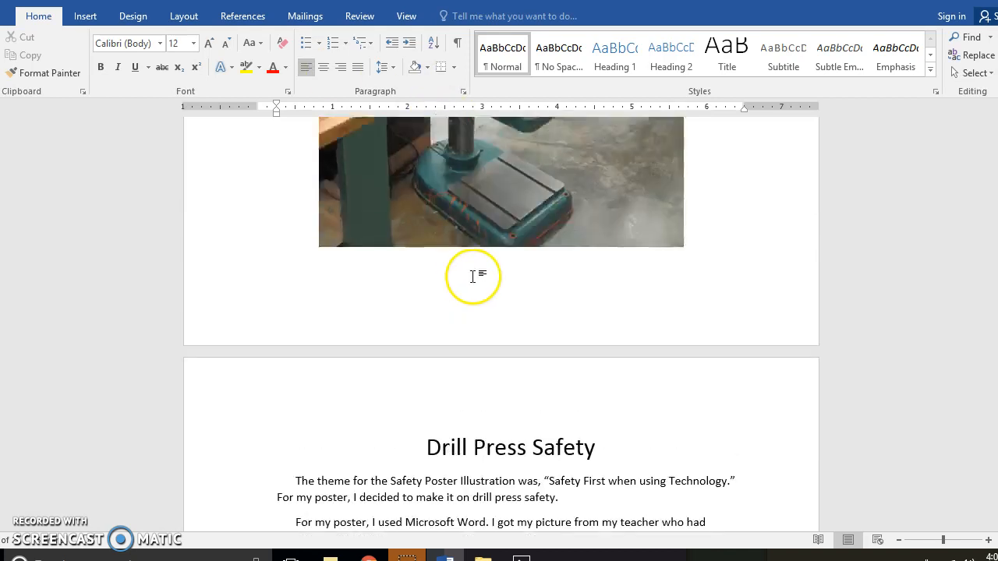
scroll(472, 276, up, 2)
scroll(472, 277, down, 7)
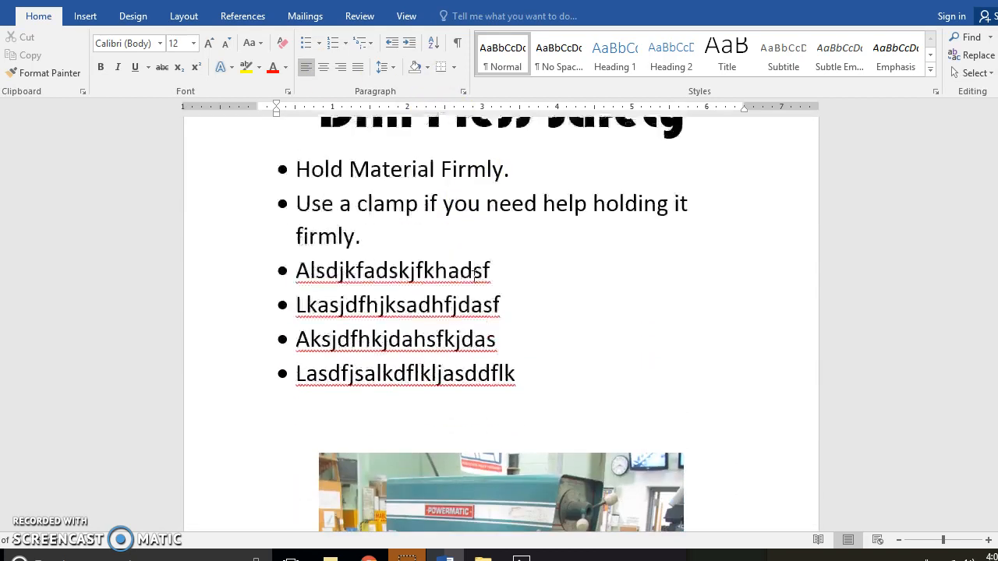
scroll(472, 276, down, 5)
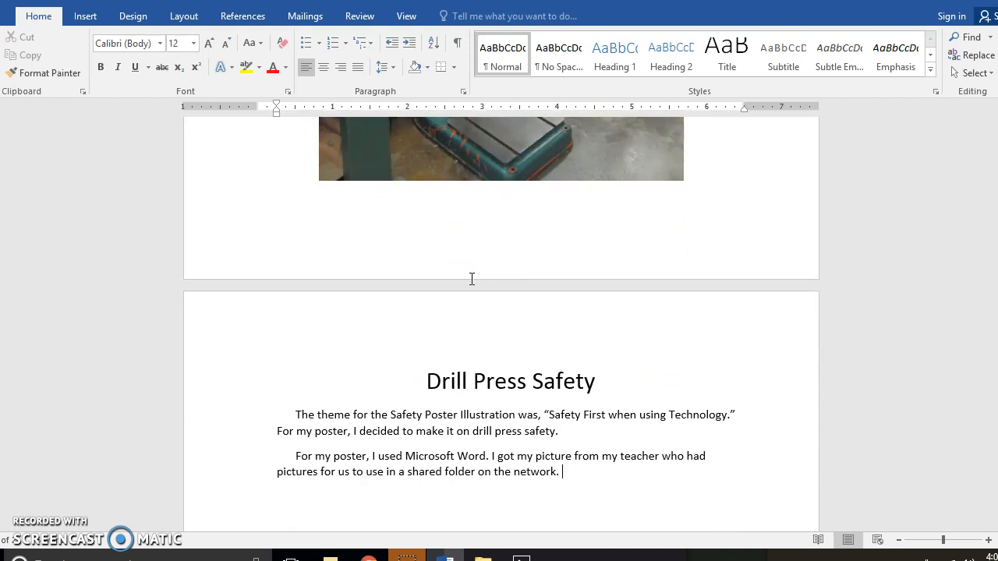
scroll(491, 224, down, 3)
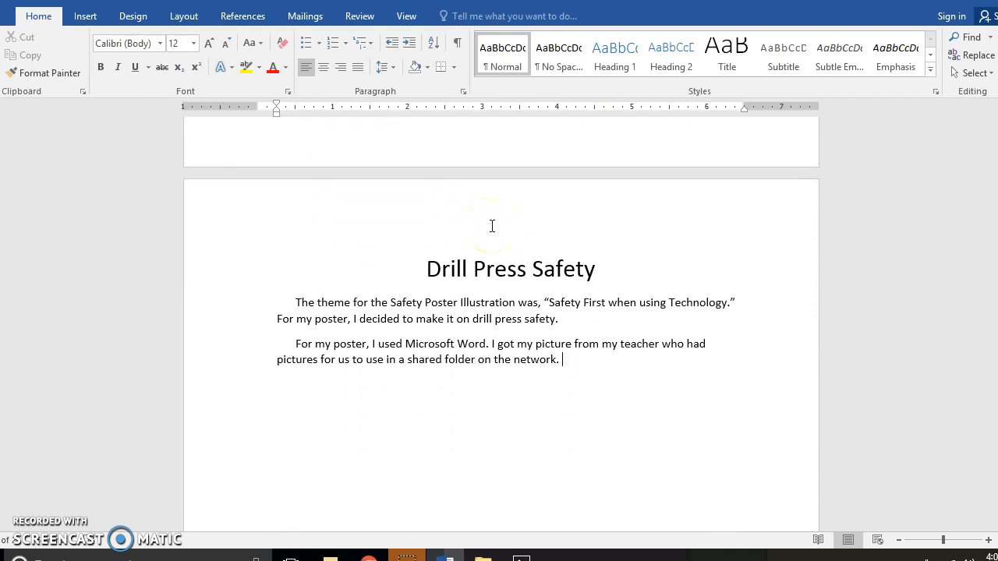
scroll(492, 225, down, 20)
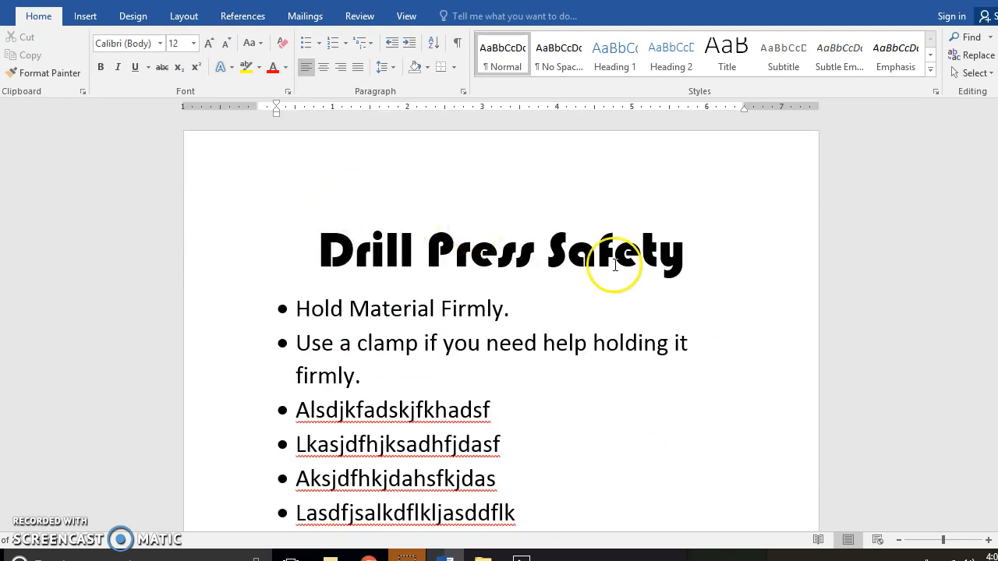
scroll(555, 286, down, 20)
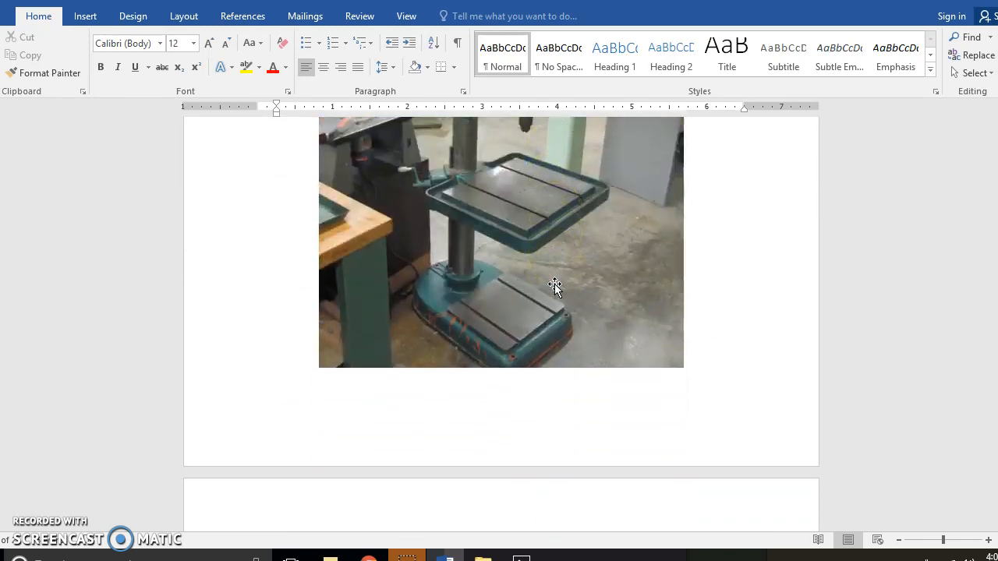
scroll(554, 286, down, 12)
scroll(543, 236, up, 7)
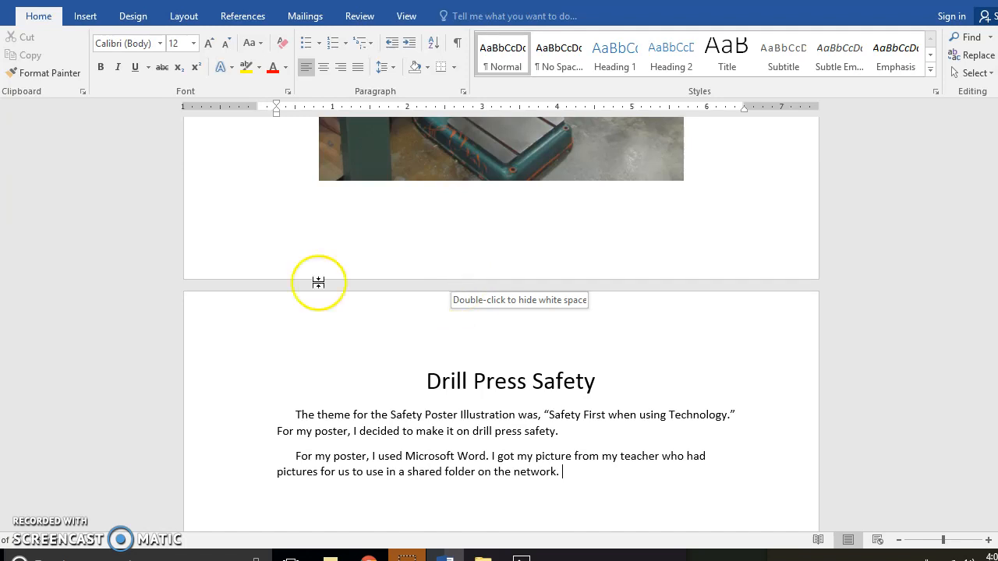
scroll(143, 276, down, 8)
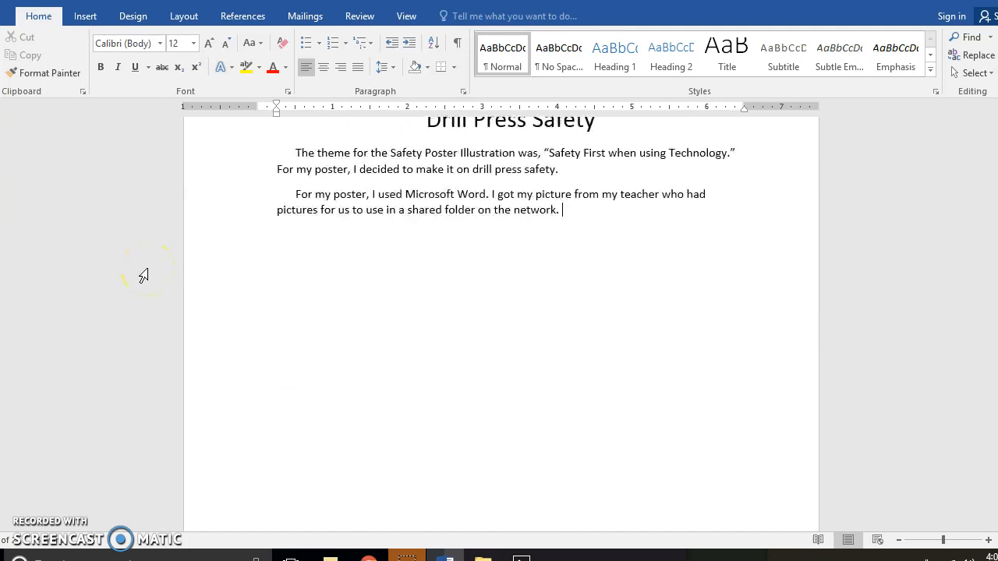